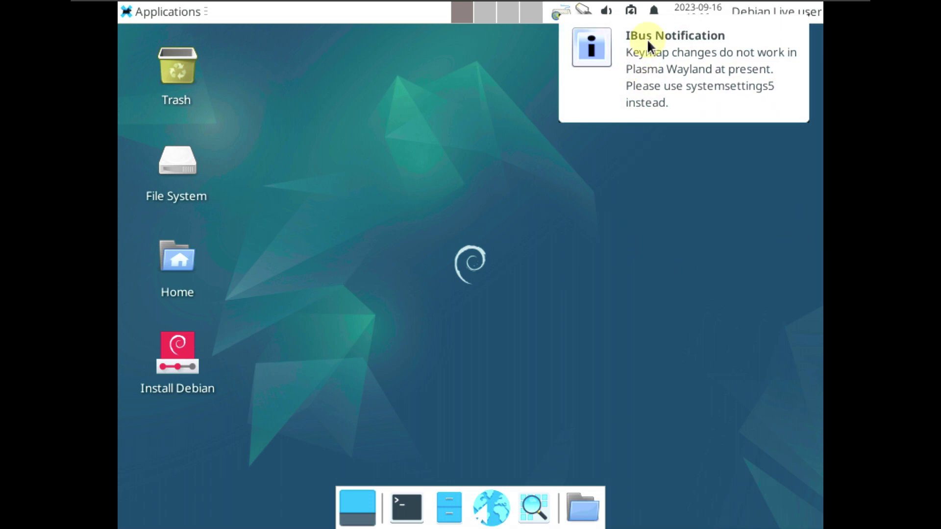
Set the Virtual1 display's resolution to 1920x1080, keep the new configuration and close the Display settings.
mouse_move(728, 5)
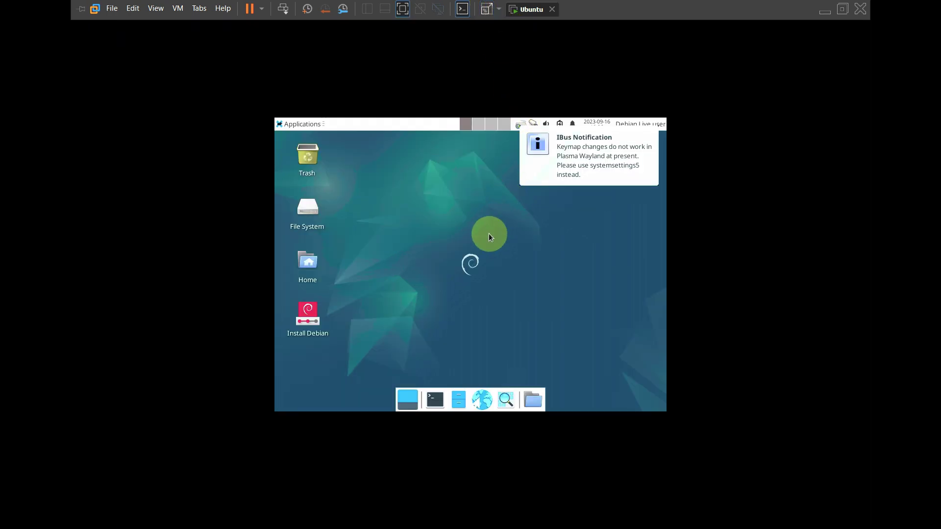
right_click(419, 201)
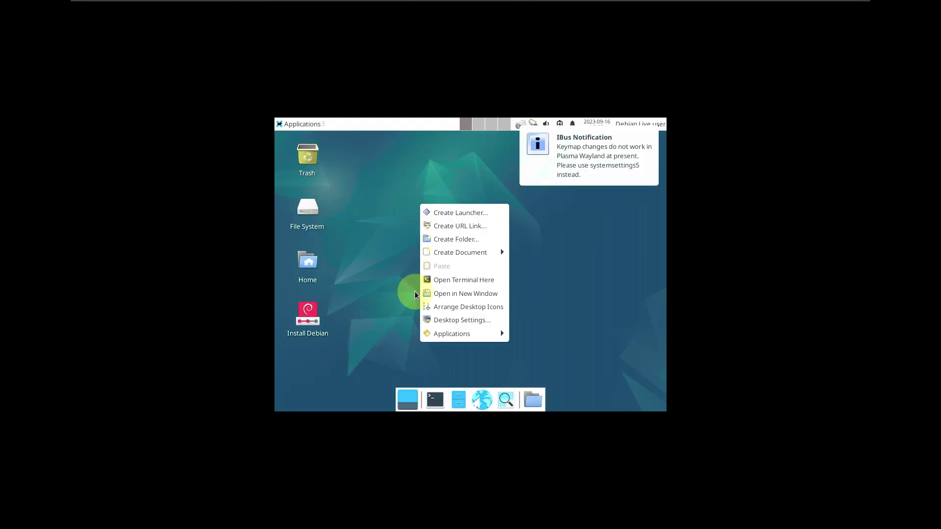
mouse_move(441, 334)
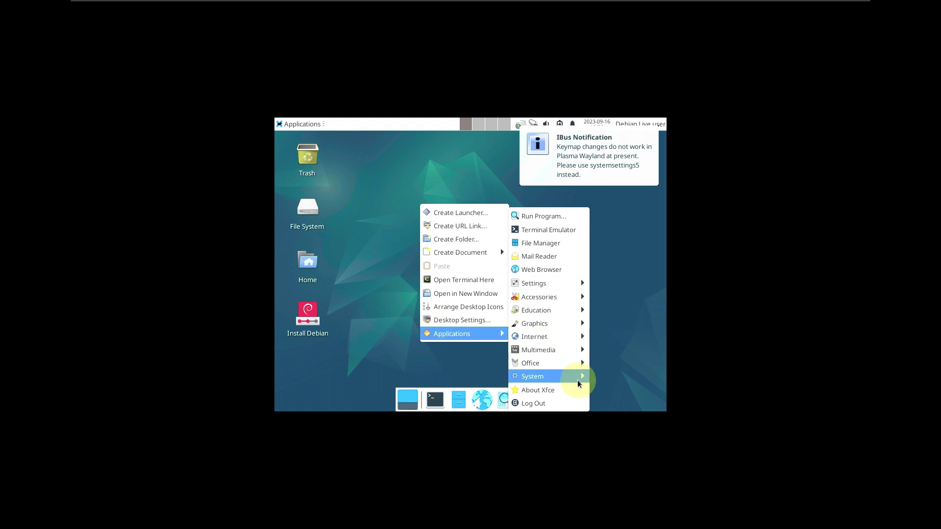
mouse_move(567, 286)
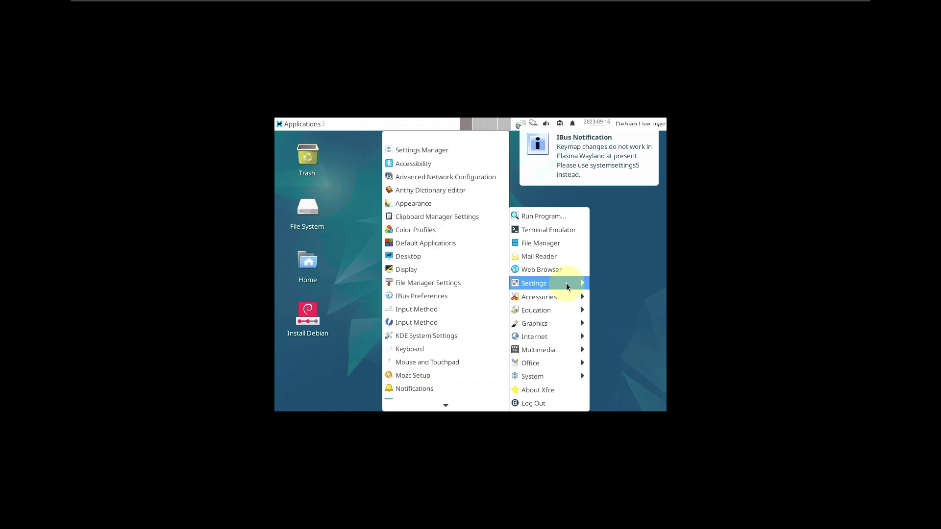
click(434, 270)
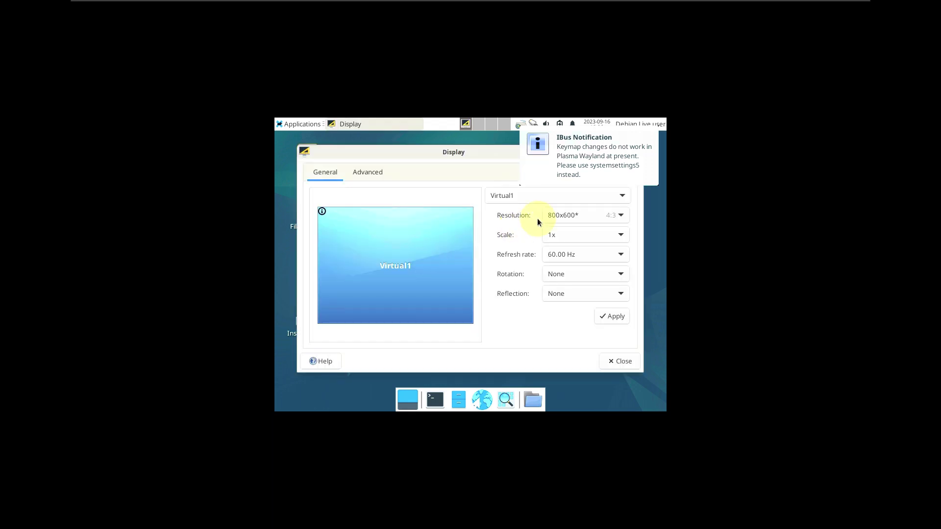
click(568, 216)
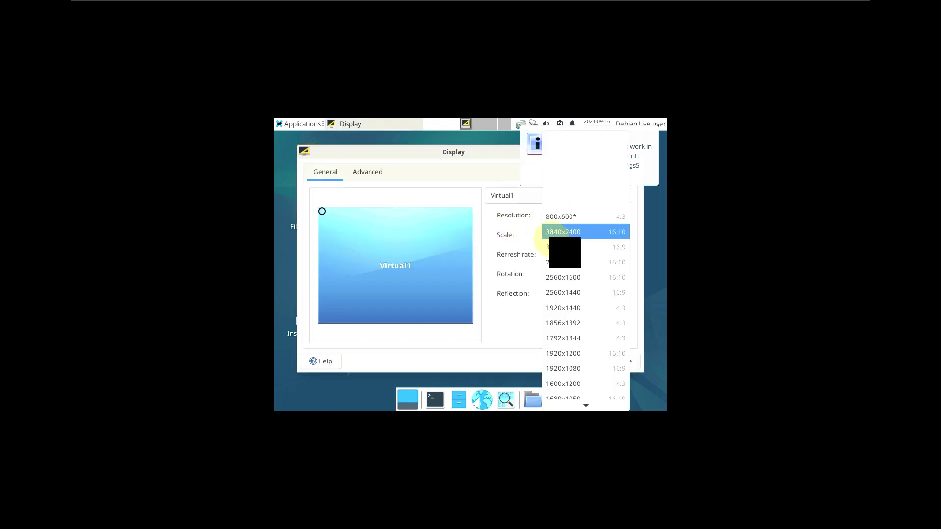
click(577, 370)
click(604, 317)
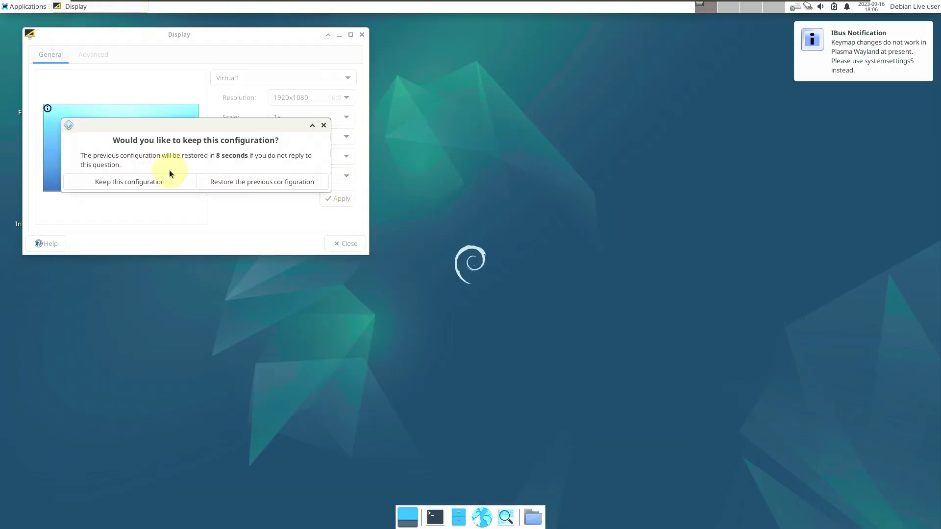
click(144, 185)
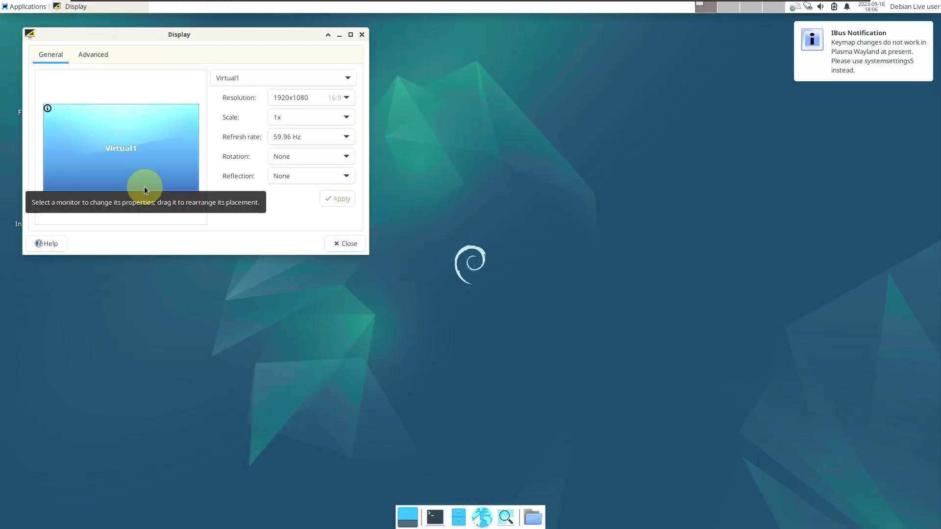
drag(168, 36, 368, 101)
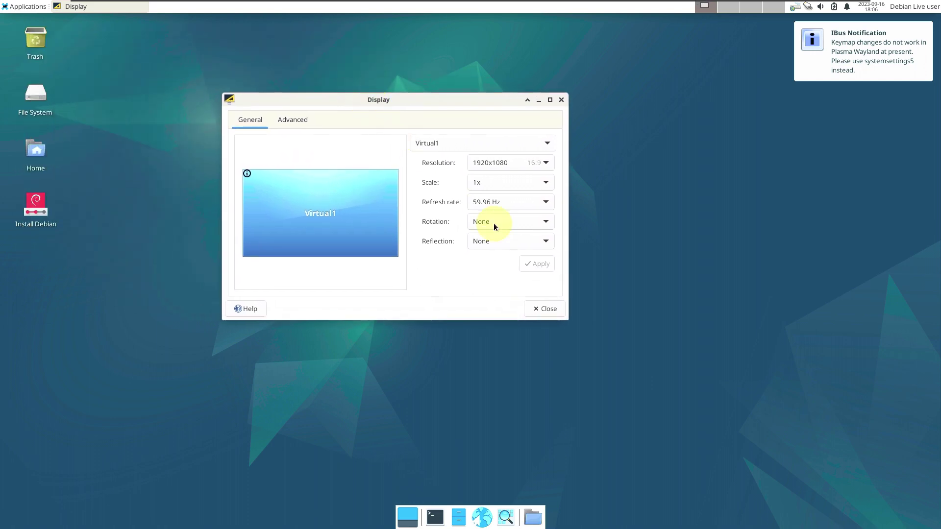
click(541, 317)
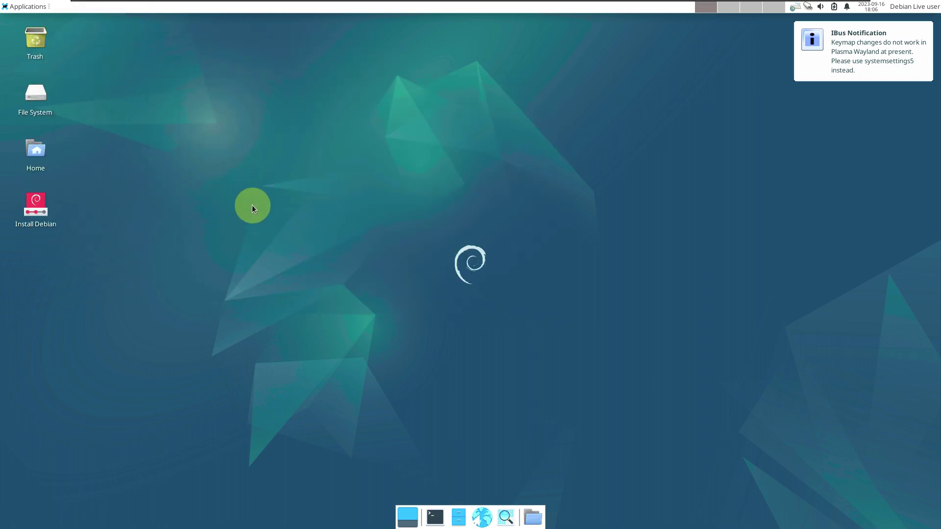
Open the About Xfce window to view the system information.
right_click(248, 116)
mouse_move(267, 245)
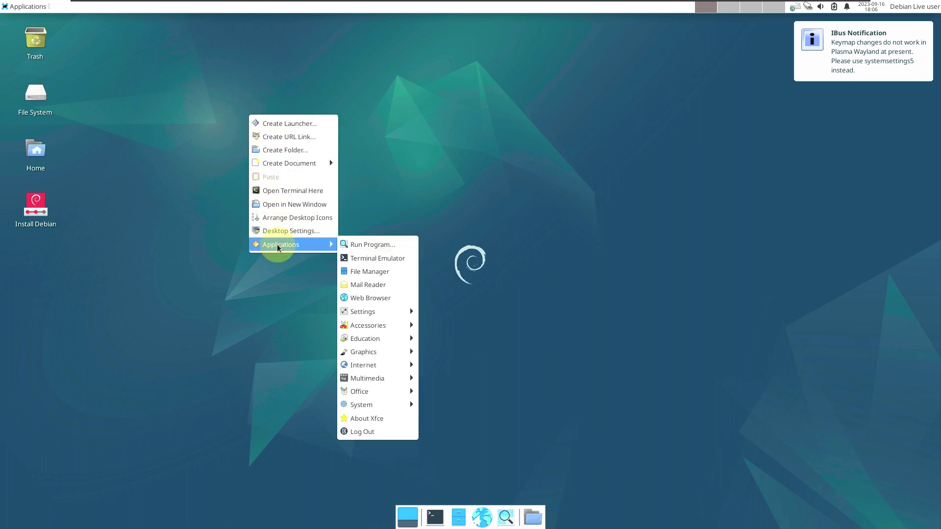
click(331, 321)
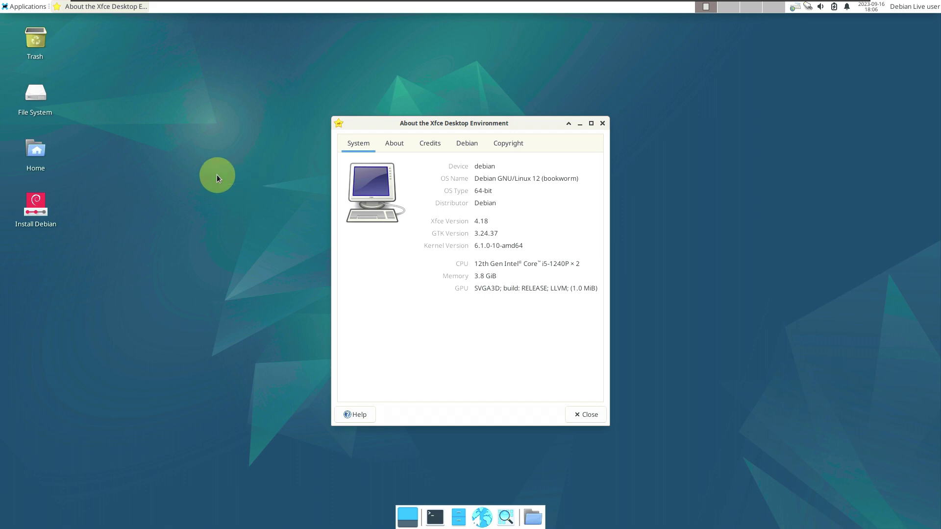
Open the Task Manager, close the About Xfce window and maximize the Task Manager.
right_click(172, 168)
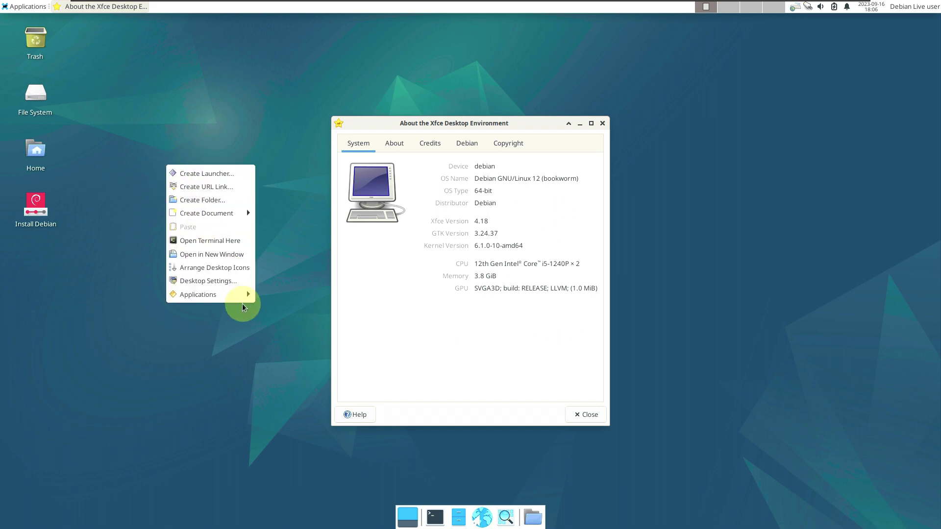
mouse_move(237, 296)
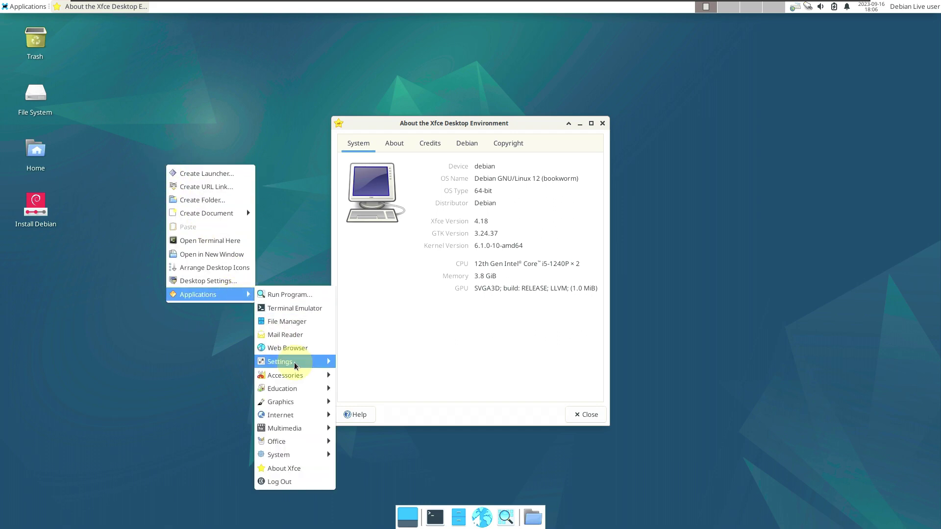
mouse_move(321, 456)
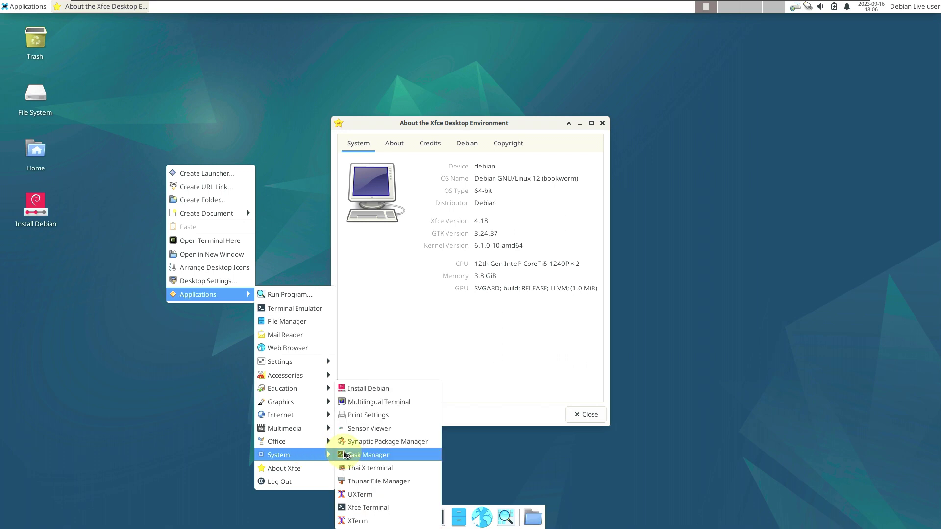
click(363, 455)
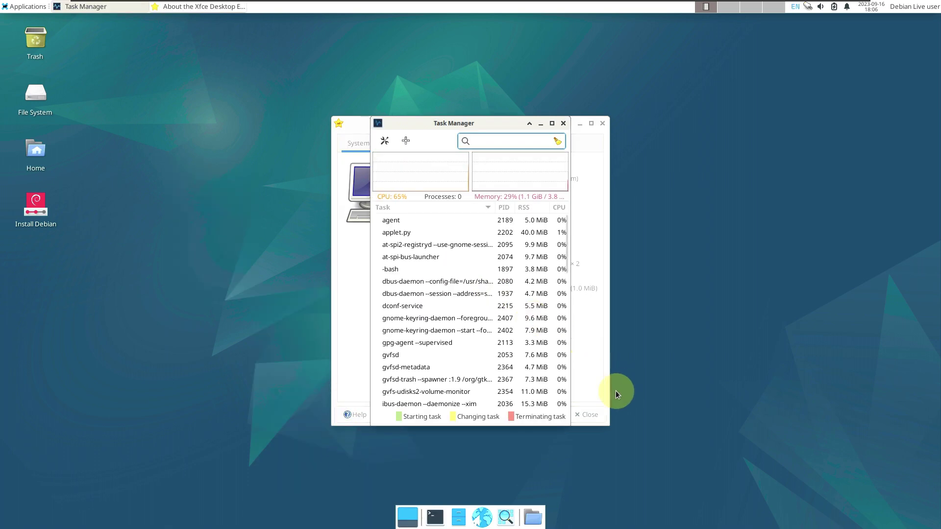
click(593, 368)
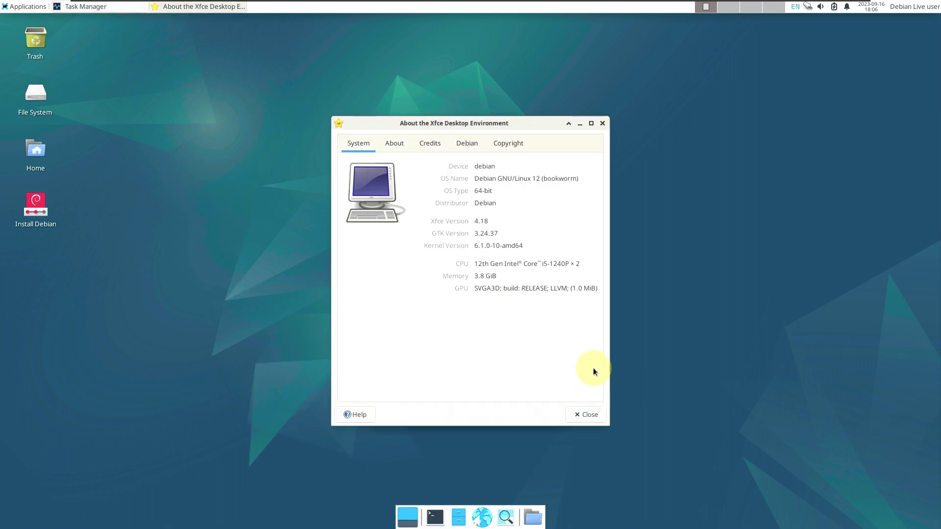
click(591, 415)
click(551, 125)
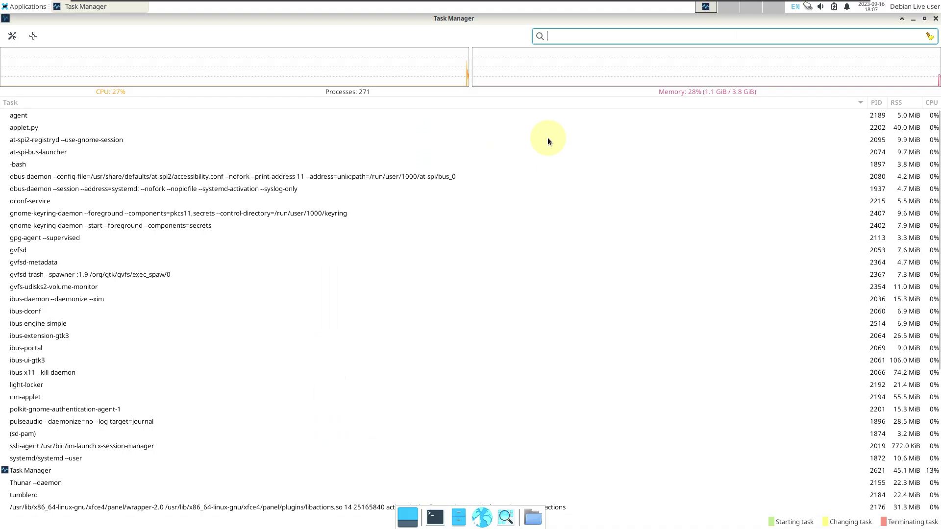
Look through the running processes in the Task Manager and enlarge the CPU and memory graphs.
scroll(449, 293, down, 5)
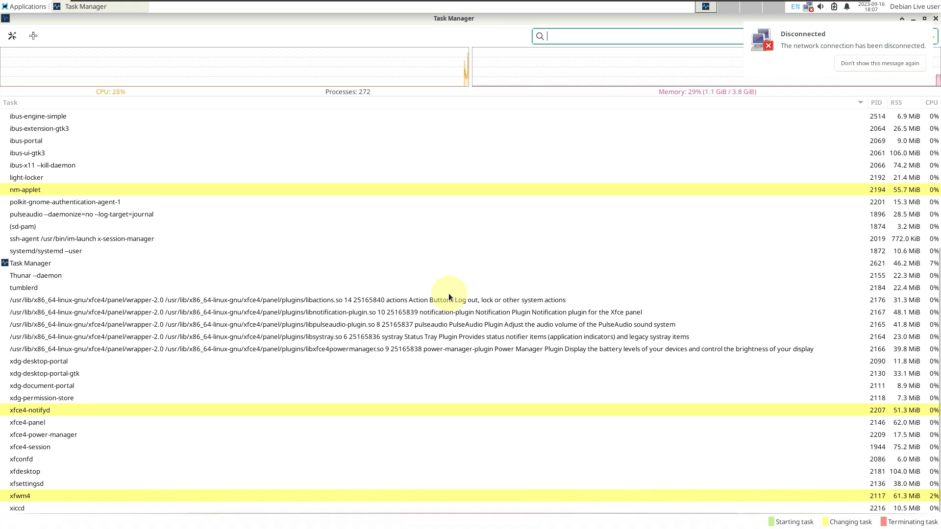
scroll(448, 293, up, 5)
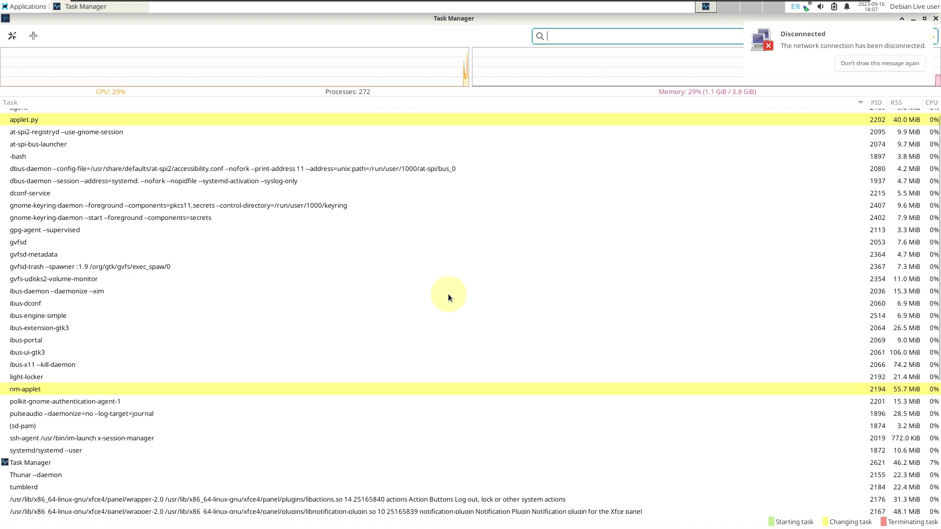
click(842, 67)
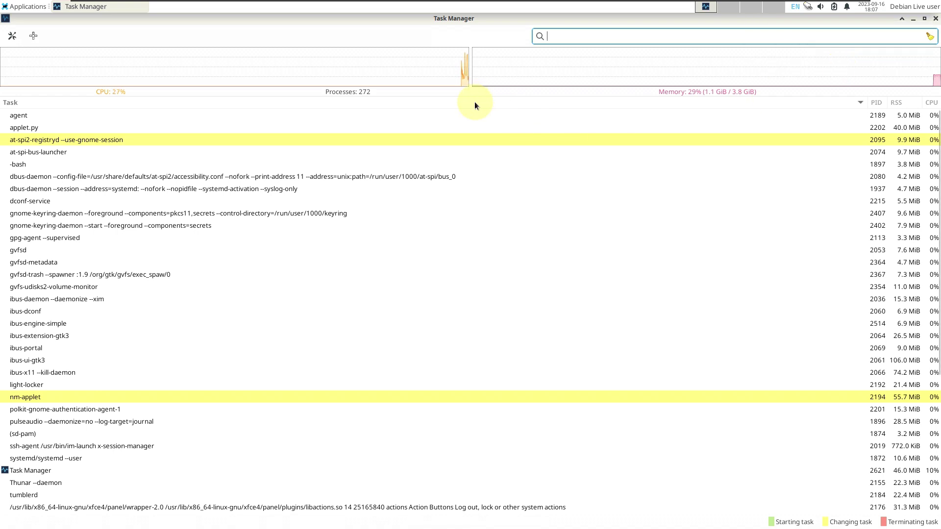
drag(474, 96, 487, 260)
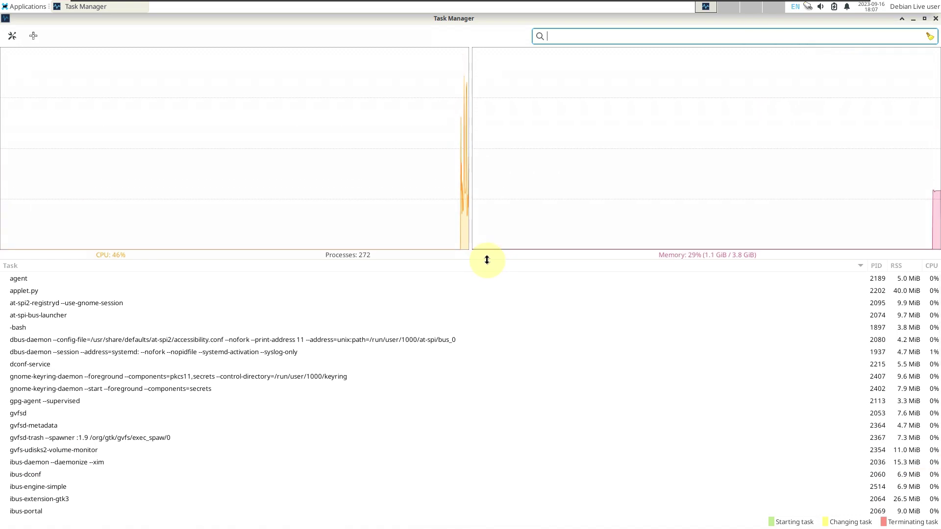
View the Task Manager's version information from its settings and close the Task Manager.
click(12, 38)
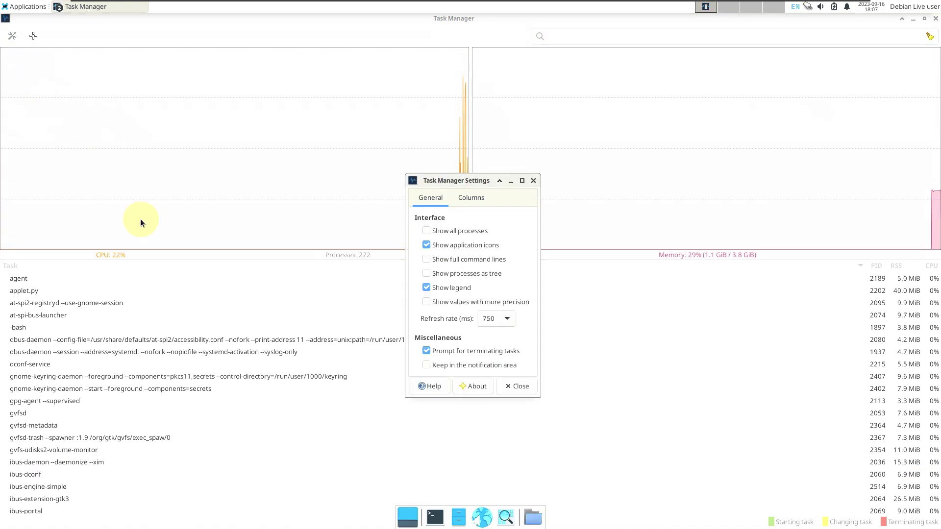
click(474, 386)
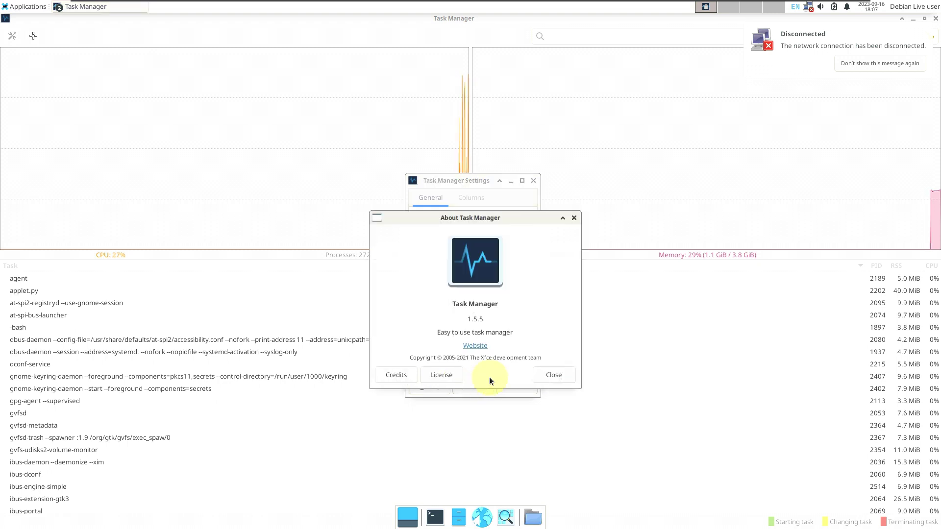
click(555, 372)
click(527, 385)
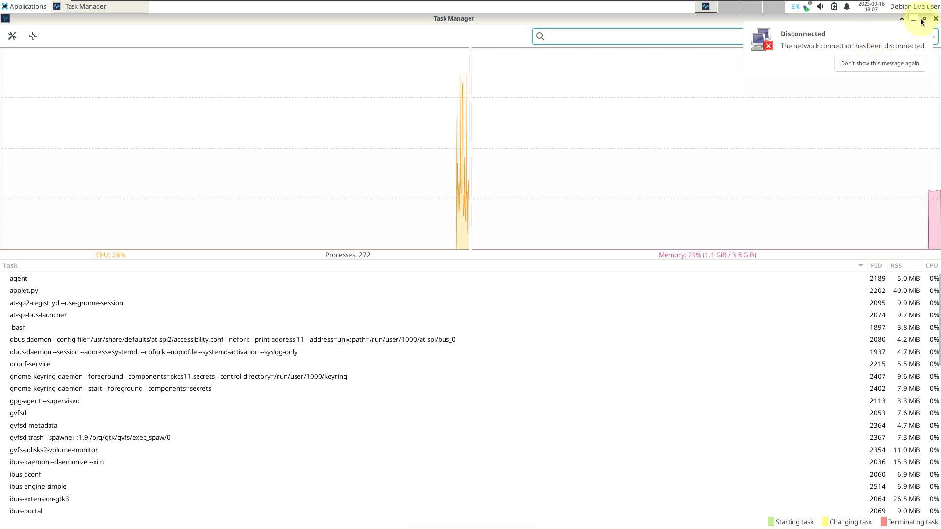
click(935, 18)
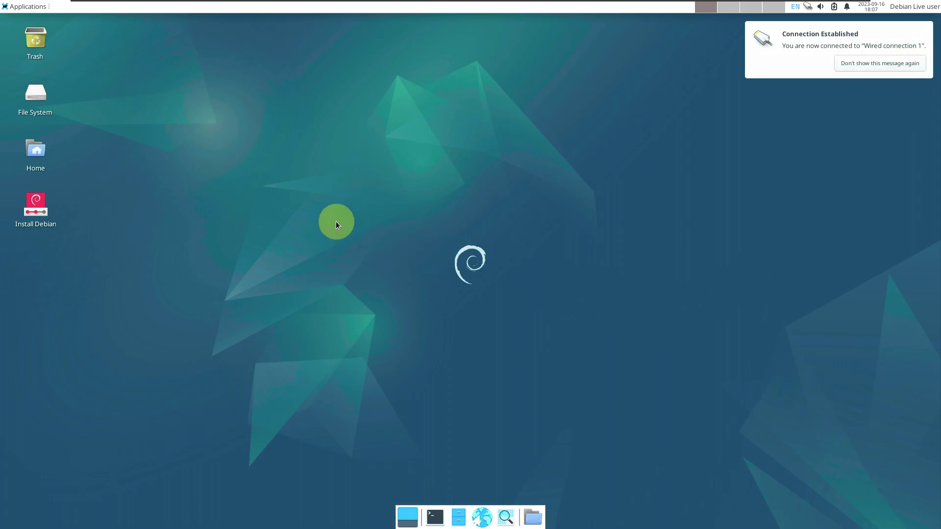
Open the Xfce Terminal and move its window toward the middle of the desktop.
click(22, 7)
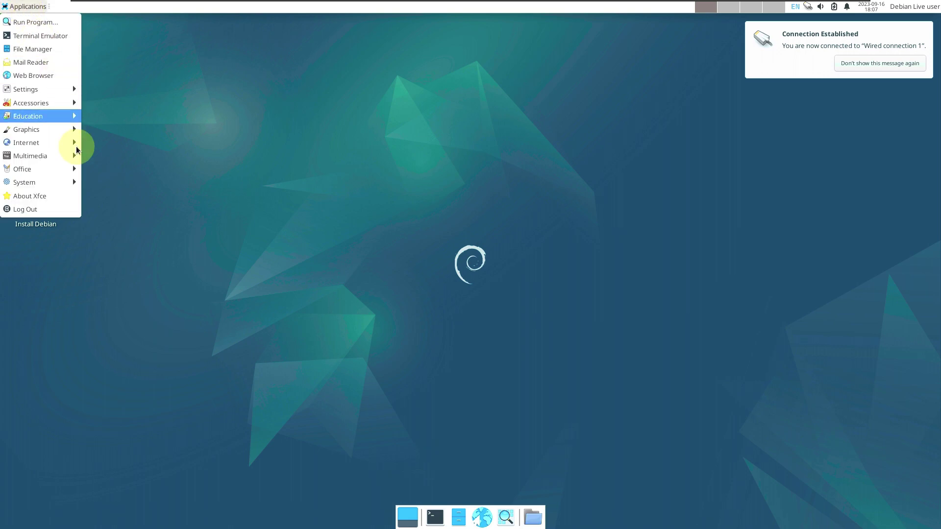
mouse_move(66, 185)
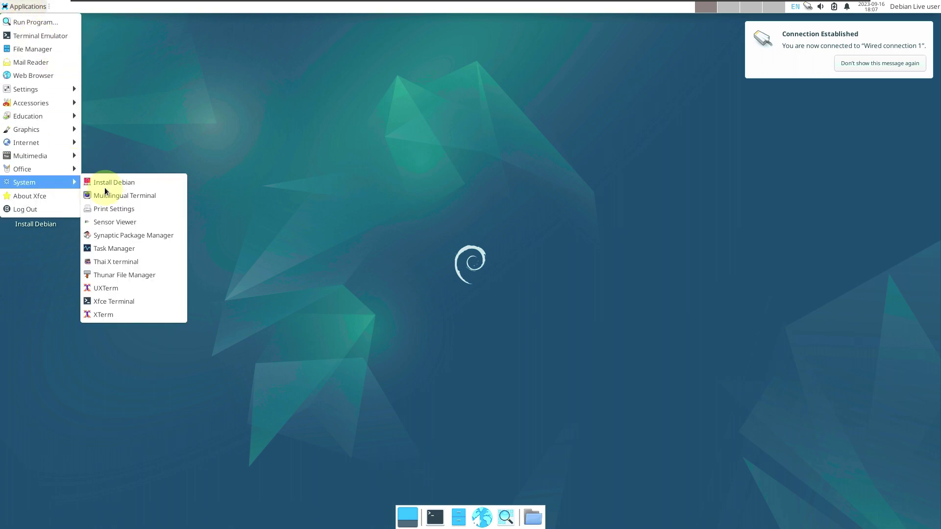
click(140, 301)
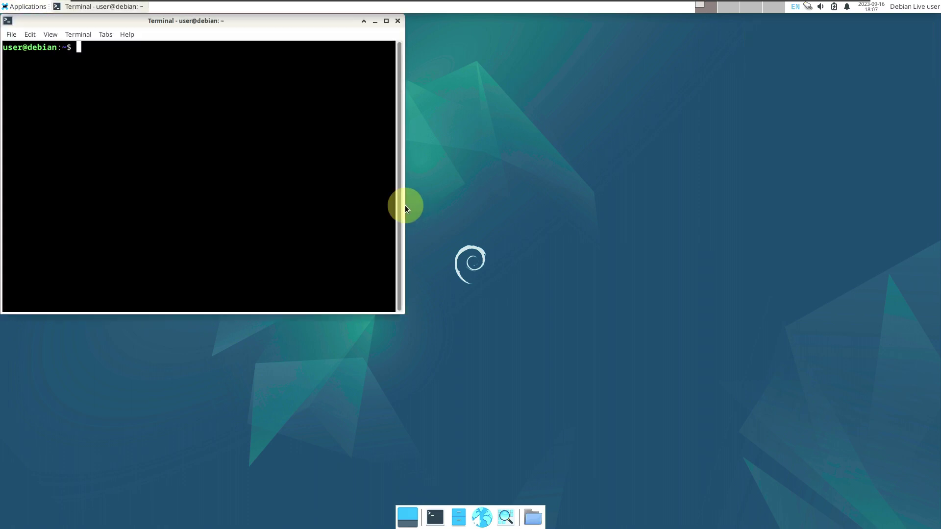
drag(191, 22, 381, 99)
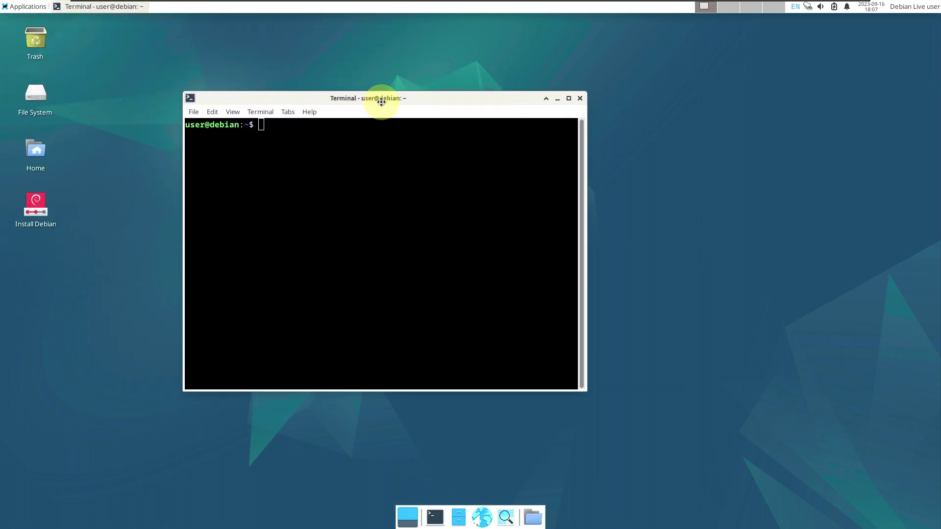
View the terminal's About information and close the dialog.
click(312, 115)
click(316, 137)
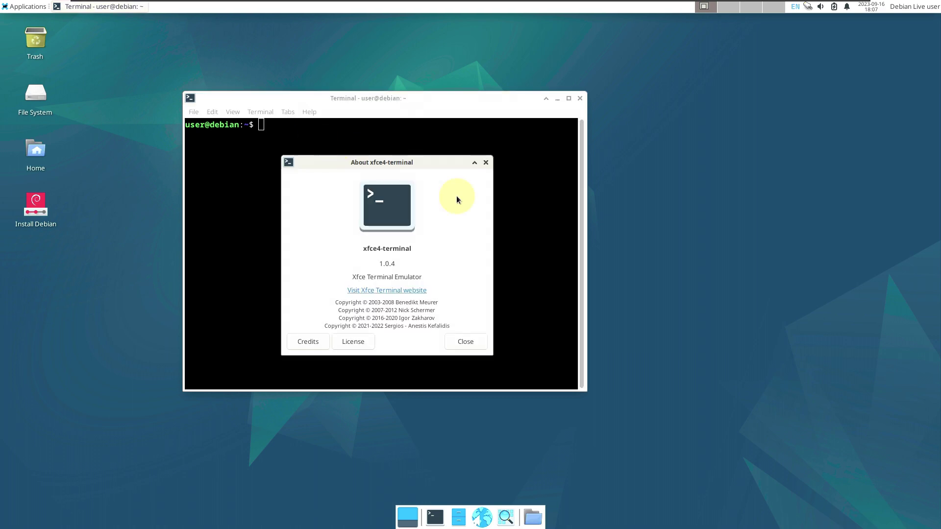
click(466, 342)
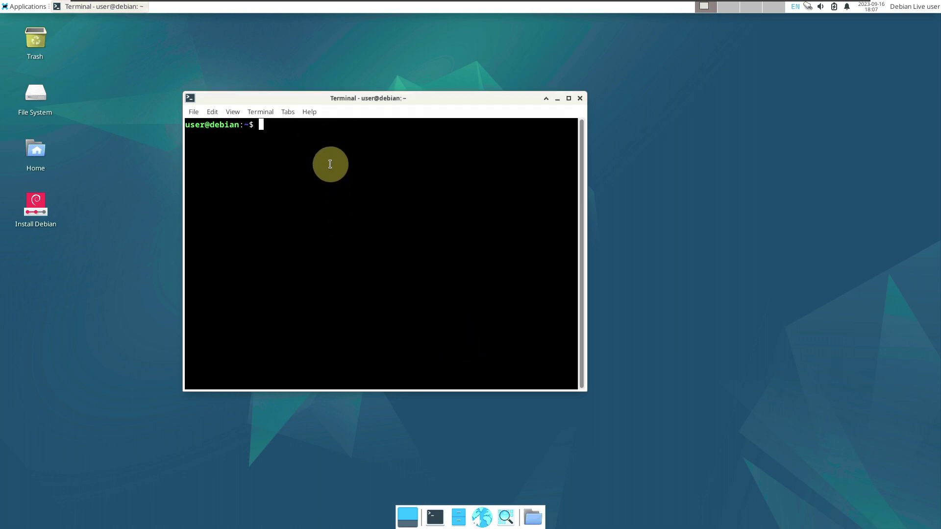
Run inxi, cat /etc/issue and neofetch in the terminal to query the system information.
key(Return)
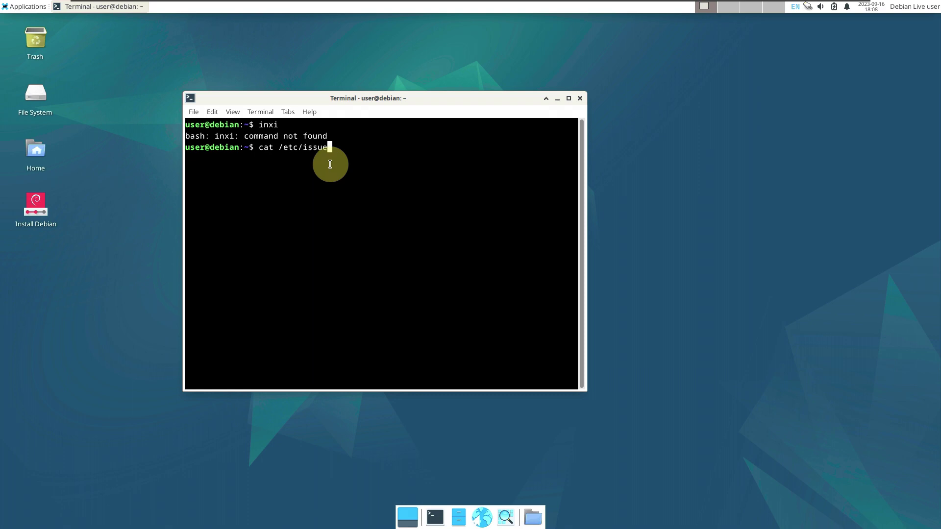
key(Return)
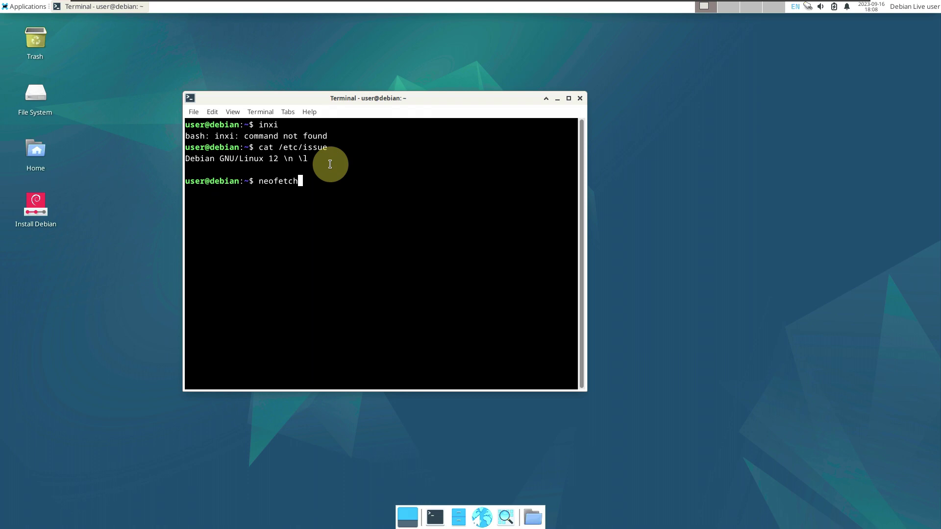
key(Return)
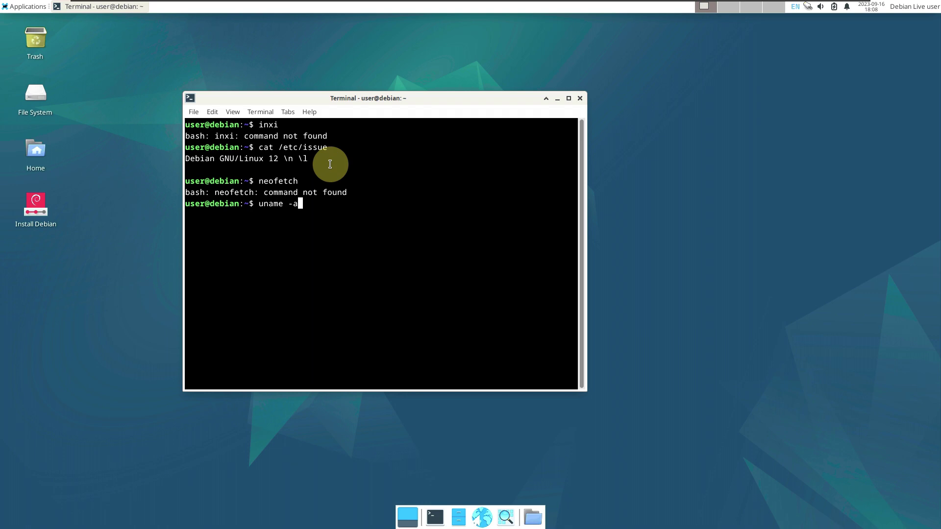
Run uname -a, uname -r and htop in the terminal and exit the session.
key(Return)
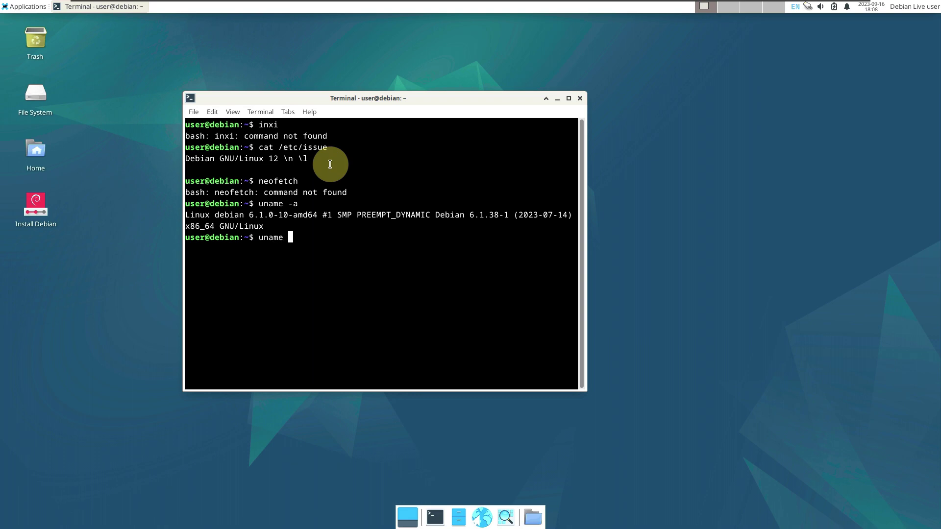
key(Return)
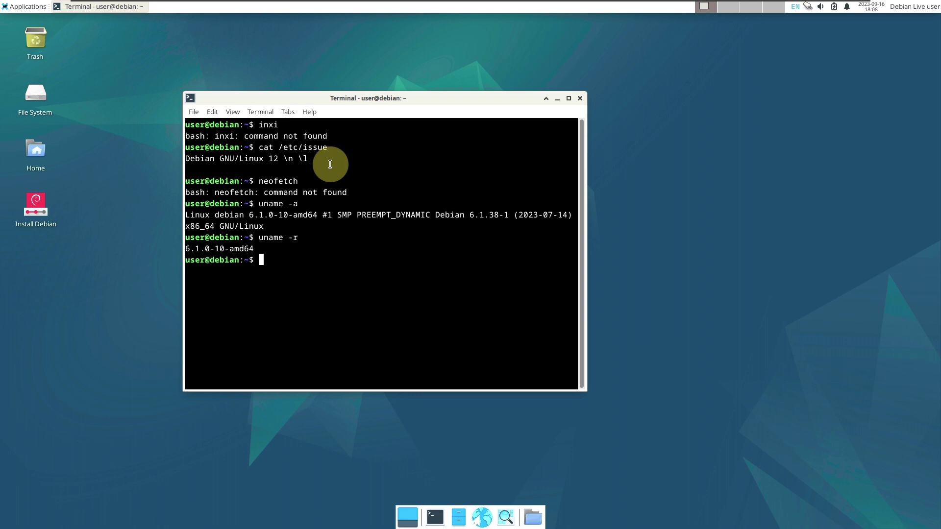
text(htop)
key(Return)
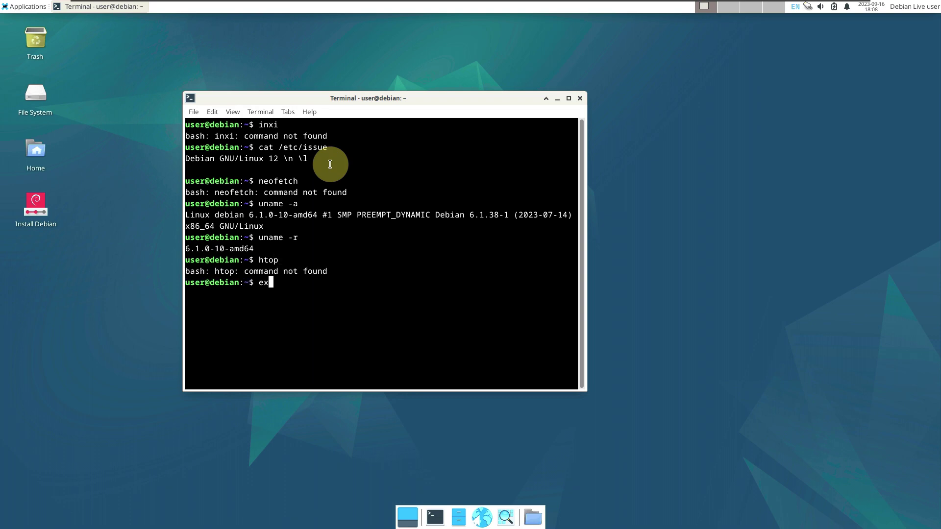
key(Return)
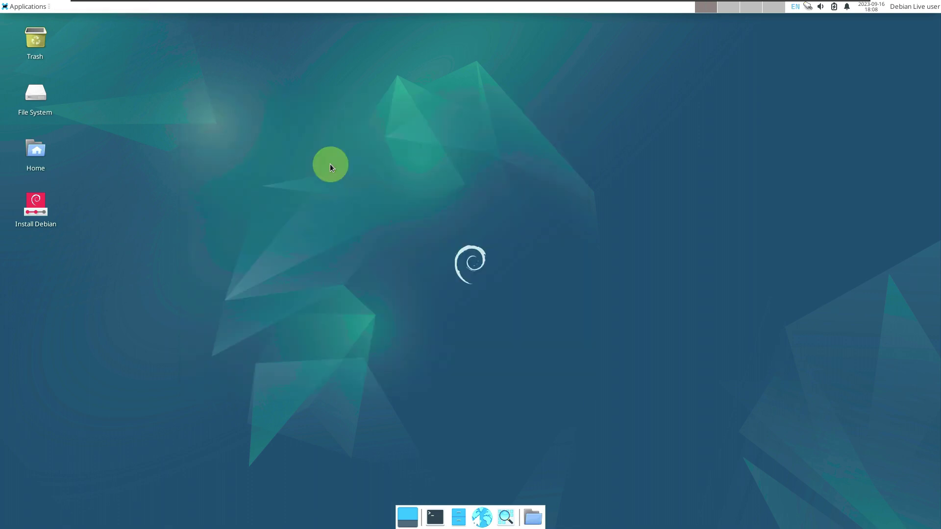
Open the home folder in the file manager and try to launch the Install Debian desktop shortcut.
click(533, 518)
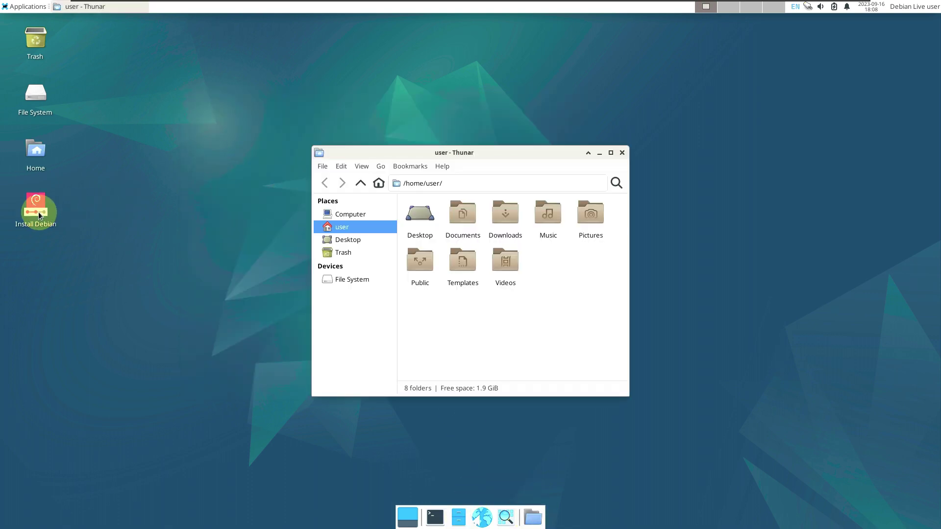
right_click(39, 212)
click(49, 218)
Launch the Multilingual Terminal and the Mousepad text editor from the accessories.
click(39, 6)
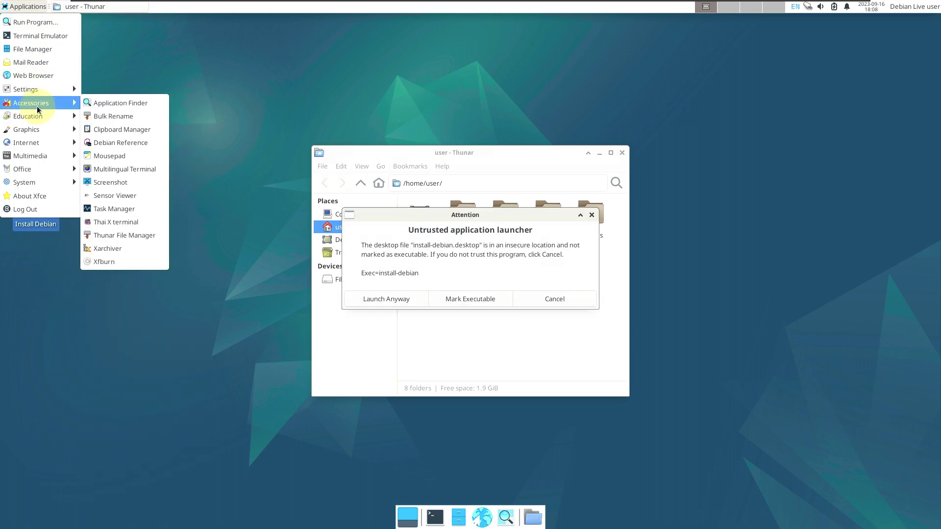
mouse_move(72, 102)
click(137, 167)
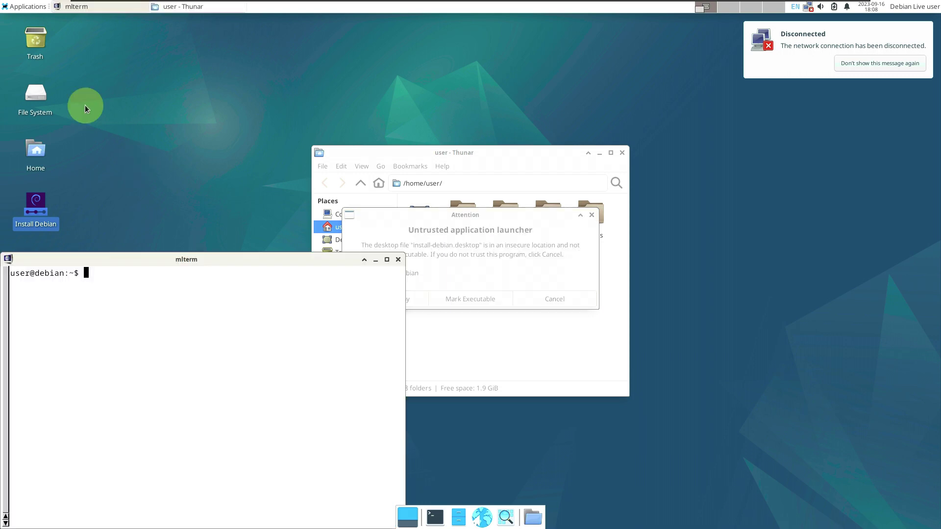
click(28, 7)
mouse_move(48, 110)
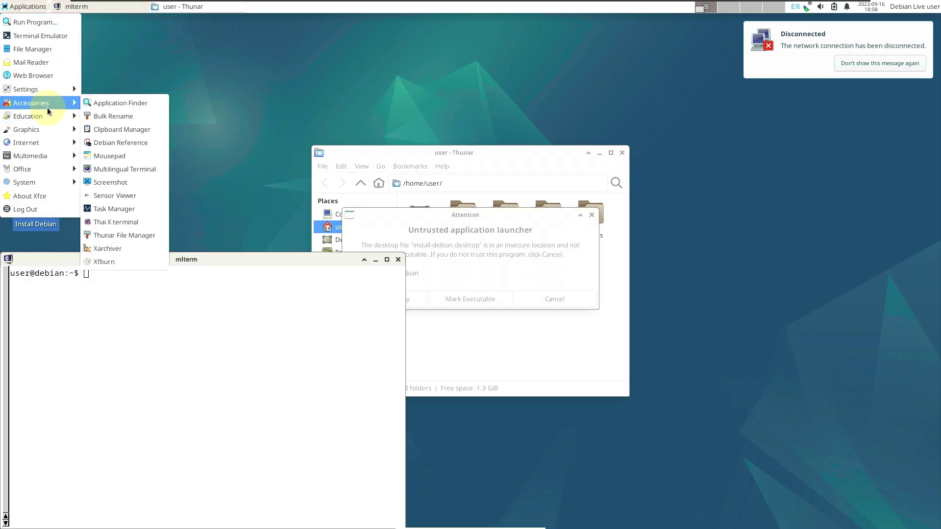
click(141, 163)
Open the Appearance settings and the Panel preferences.
click(28, 7)
mouse_move(33, 92)
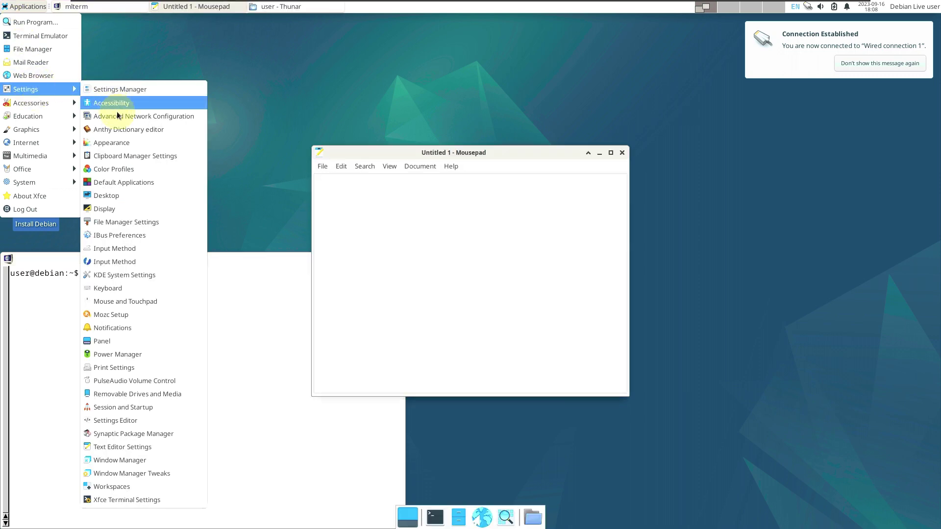
click(127, 143)
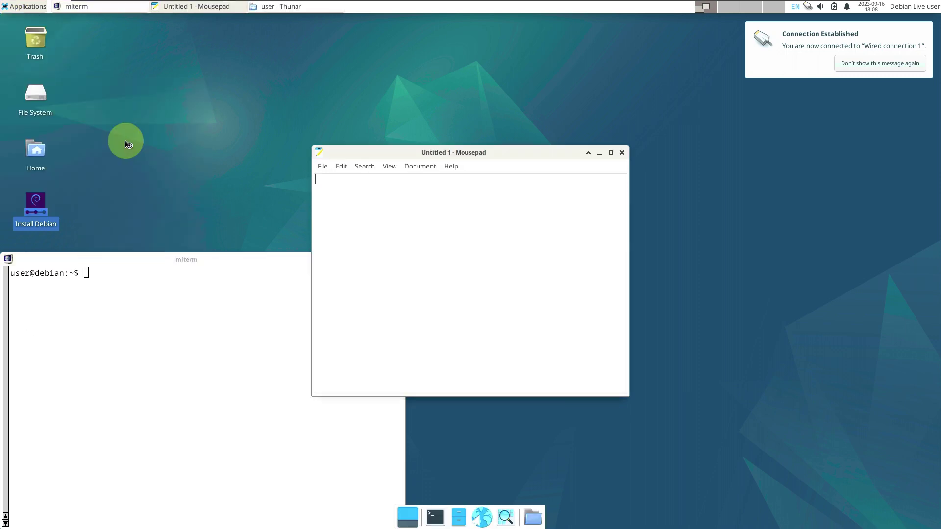
click(28, 7)
mouse_move(39, 107)
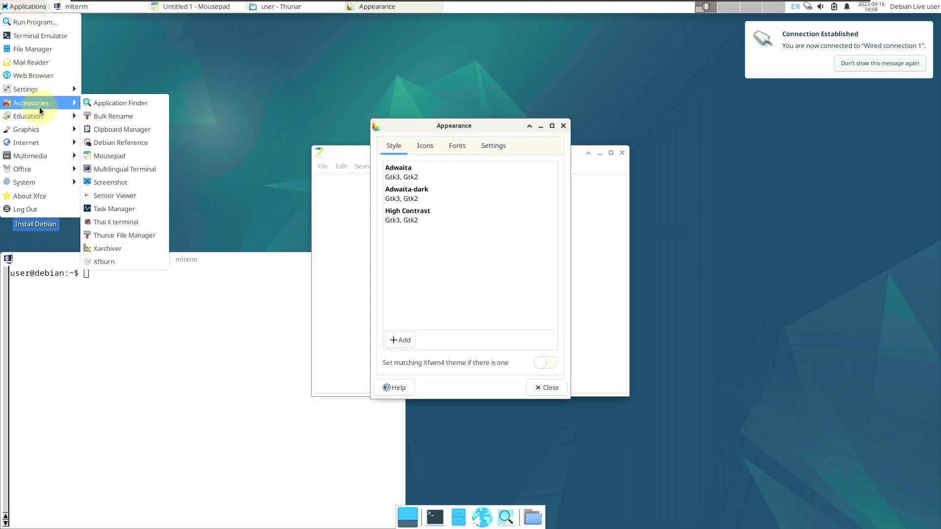
mouse_move(46, 88)
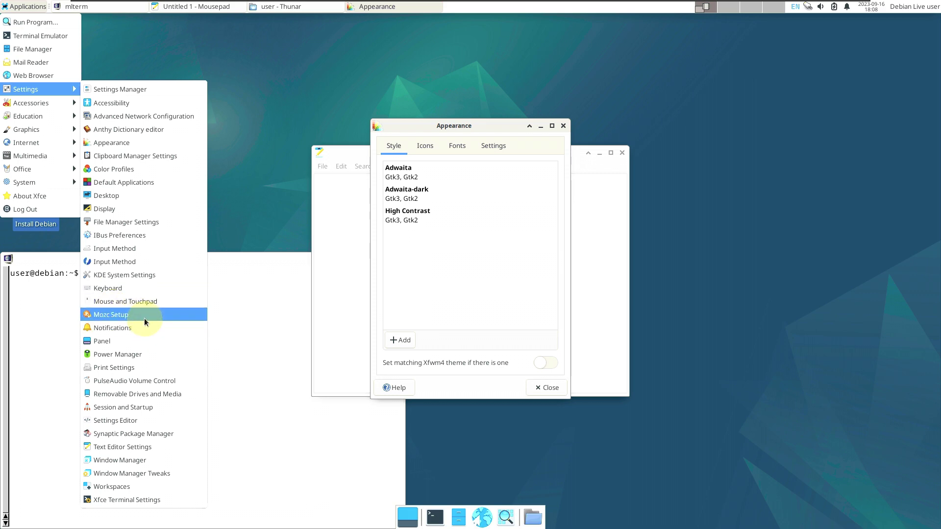
click(142, 341)
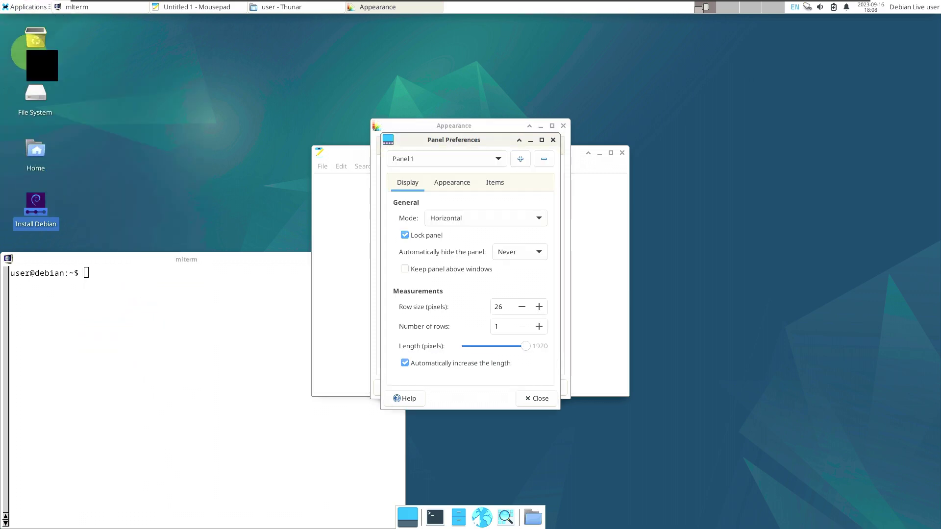
Launch LibreOffice Draw and the Ristretto Image Viewer from the graphics applications.
click(12, 7)
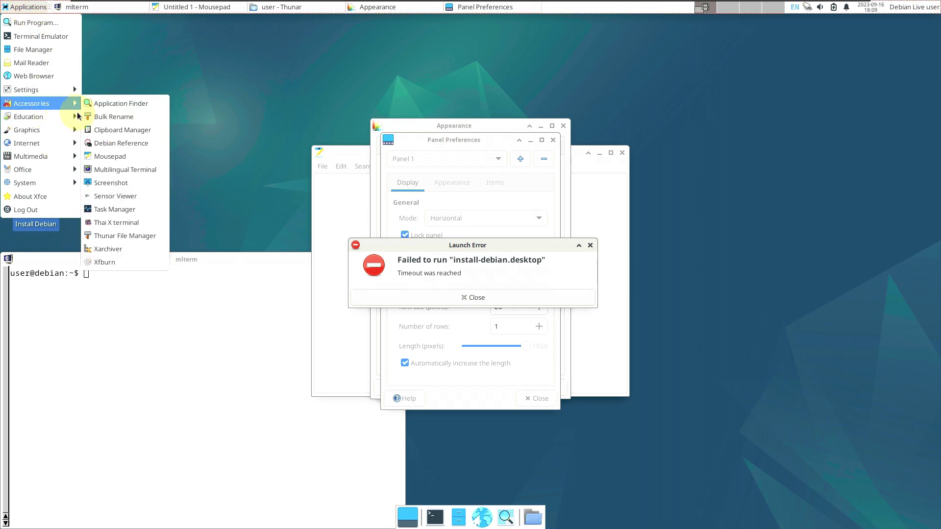
mouse_move(68, 119)
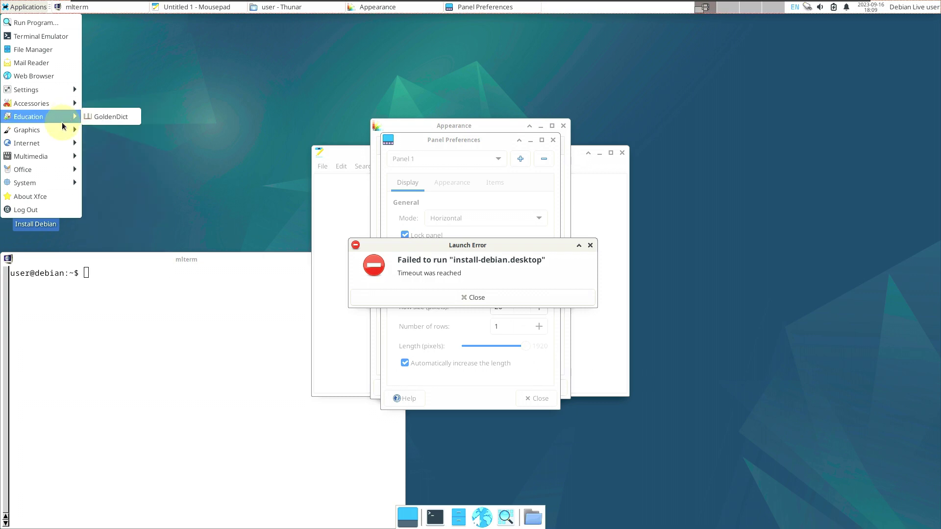
click(116, 131)
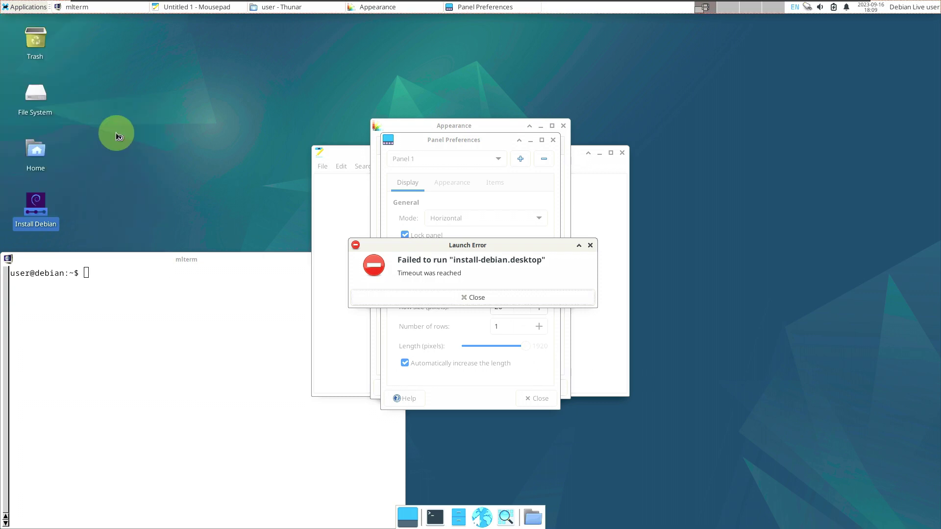
click(26, 7)
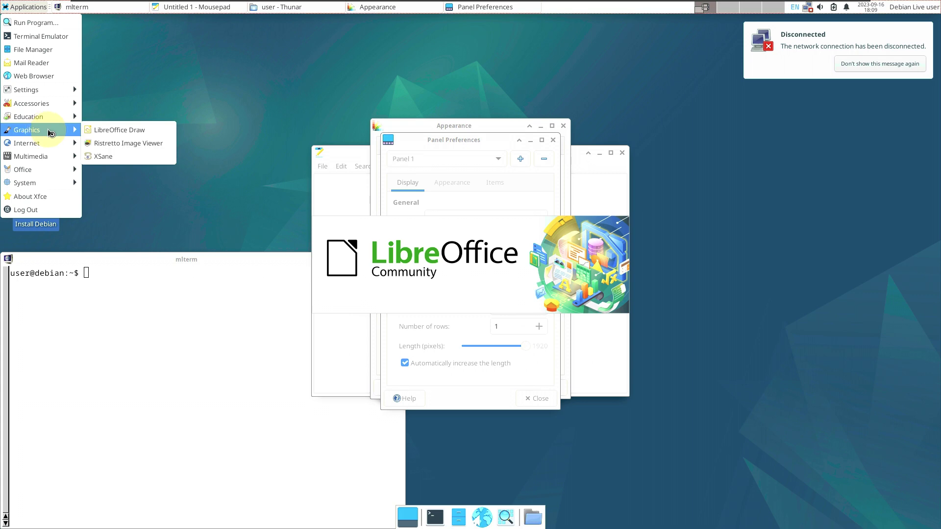
click(7, 7)
Launch Firefox ESR and the Parole Media Player.
click(7, 7)
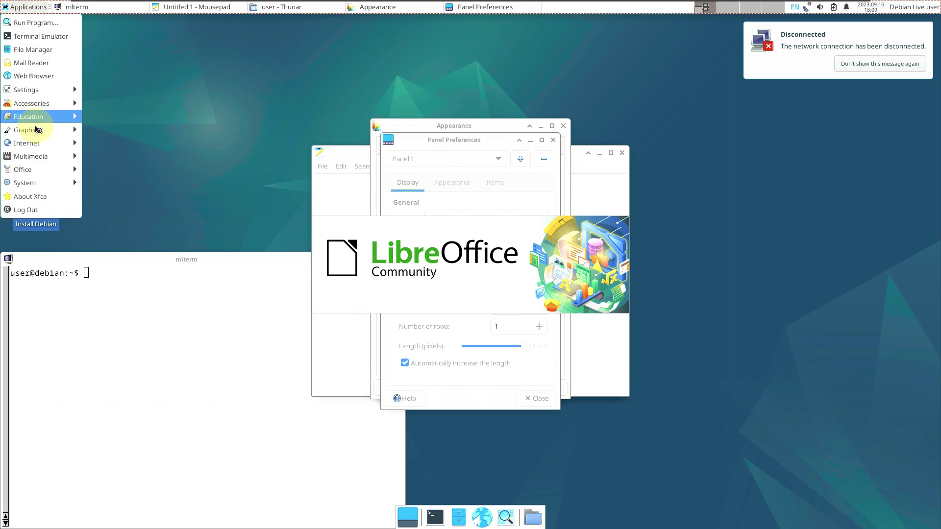
mouse_move(39, 148)
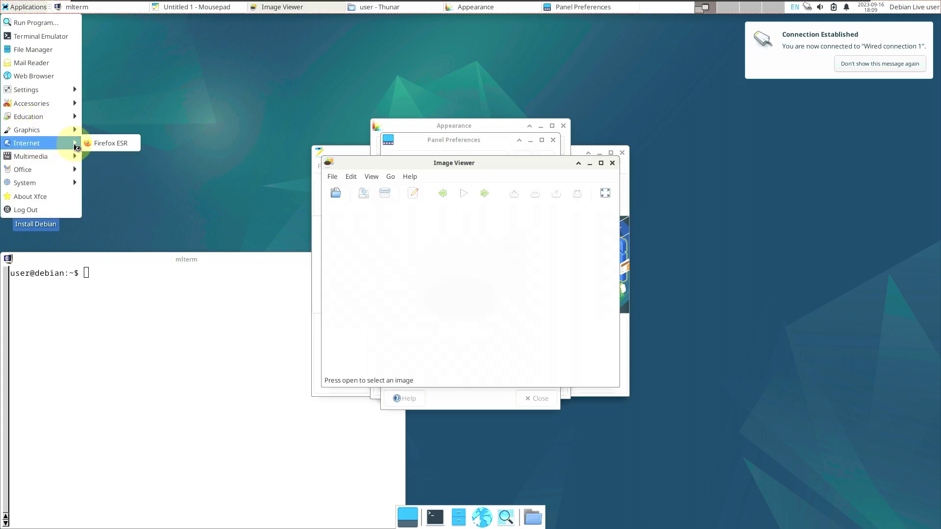
click(99, 142)
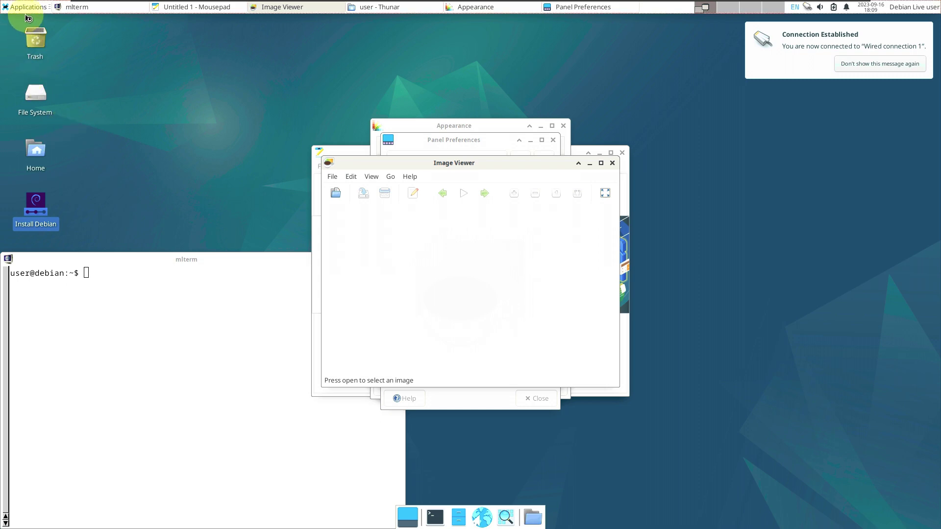
click(10, 7)
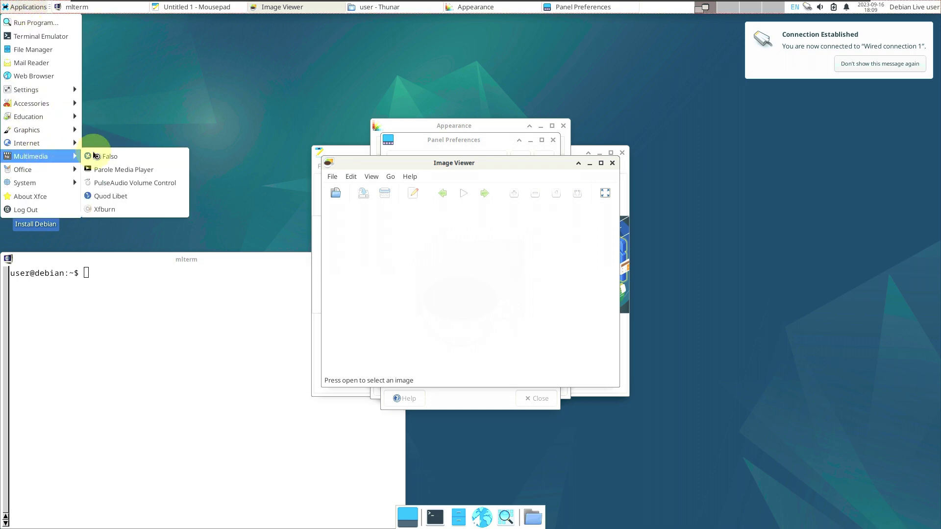
click(122, 170)
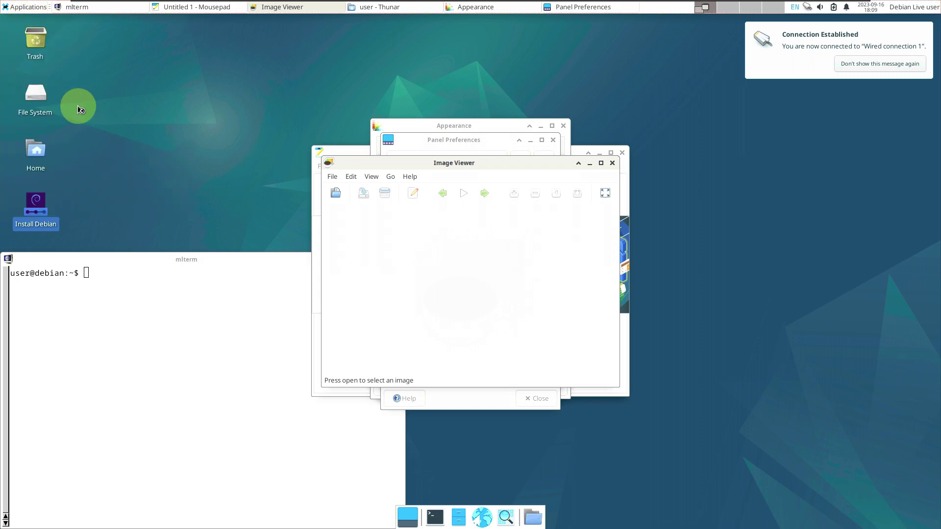
Launch PulseAudio Volume Control and the Atril Document Viewer.
click(22, 7)
mouse_move(50, 158)
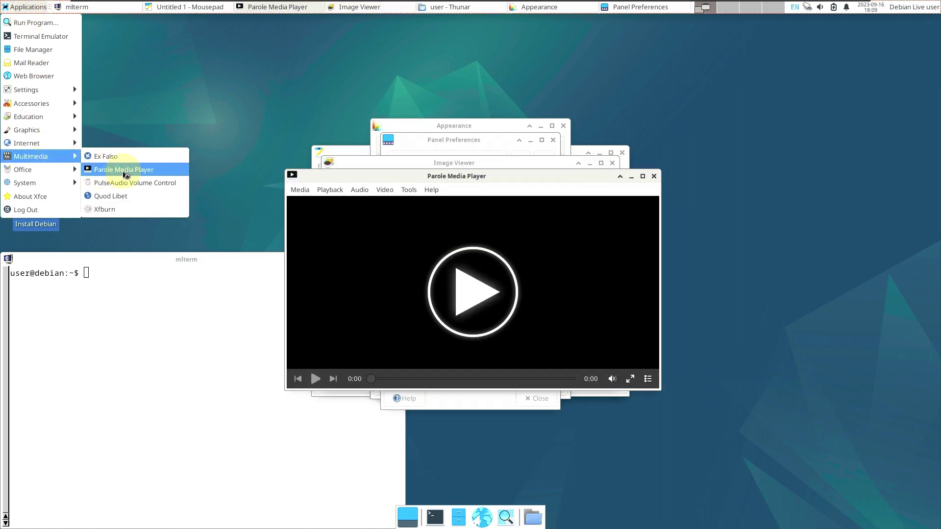
click(136, 186)
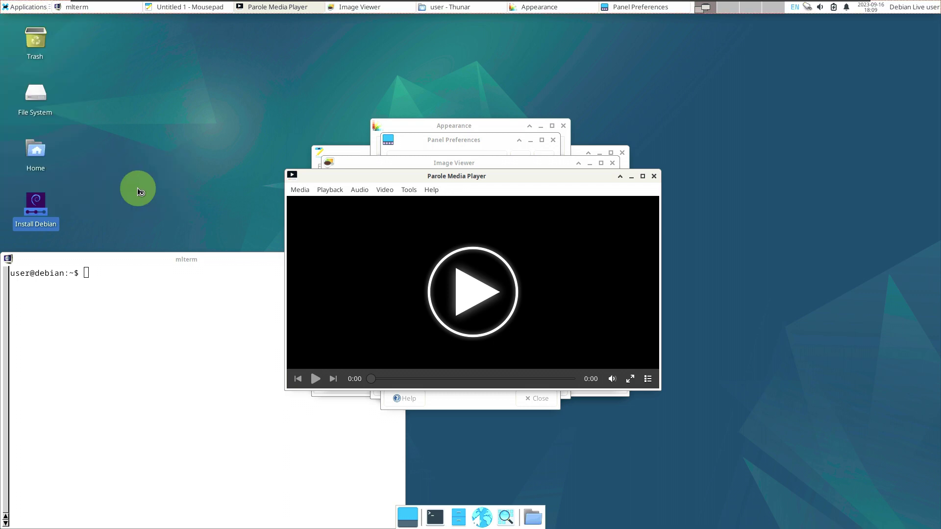
click(27, 7)
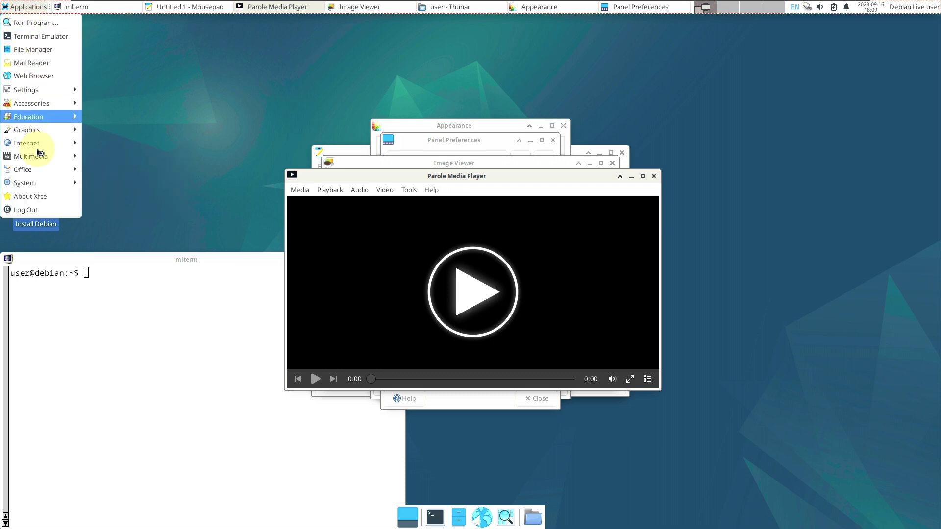
mouse_move(38, 173)
click(133, 169)
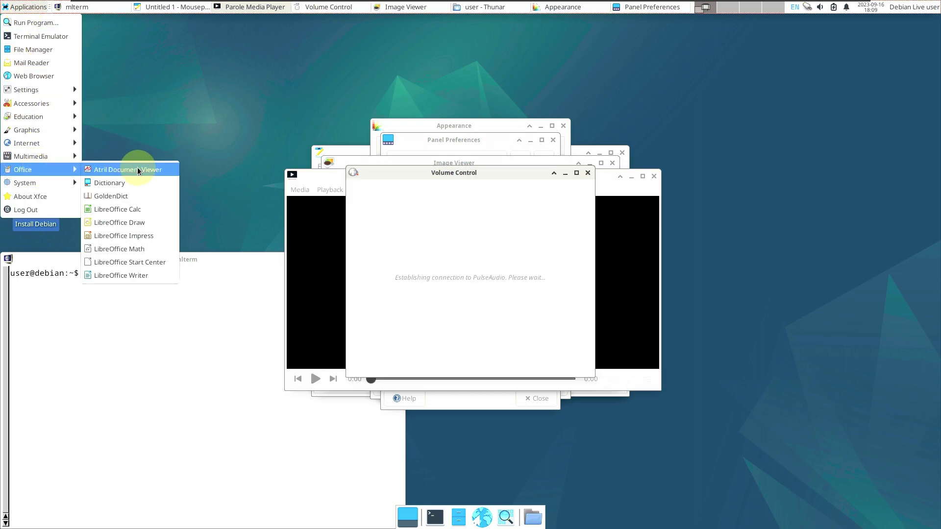
Launch the Dictionary office application and the Synaptic Package Manager system tool.
click(26, 9)
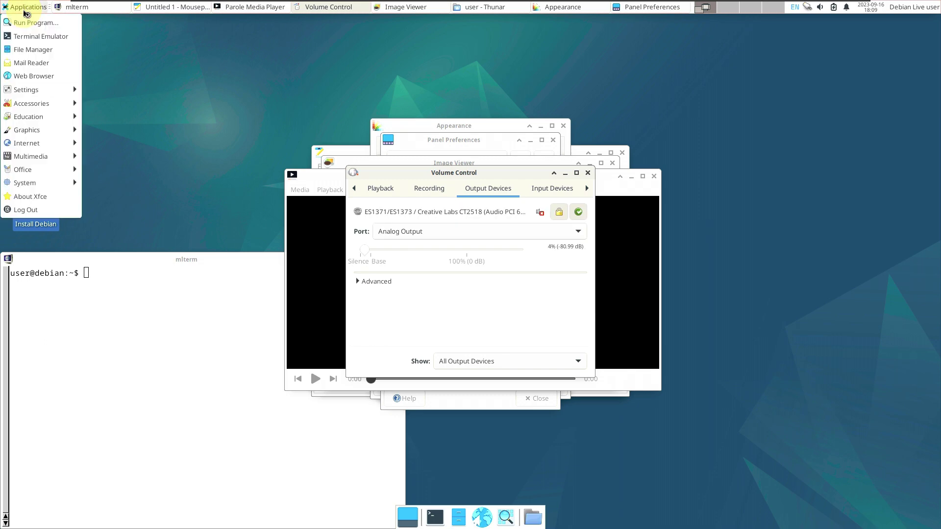
click(43, 144)
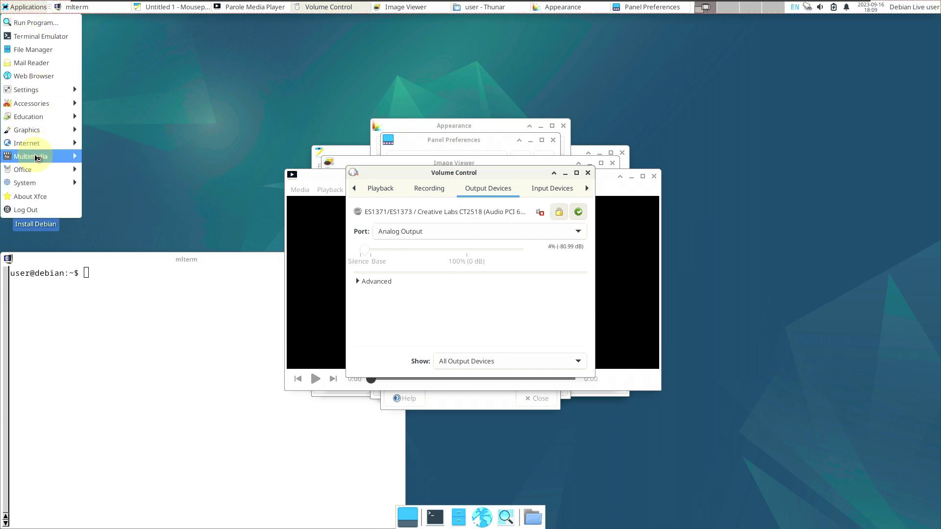
mouse_move(54, 171)
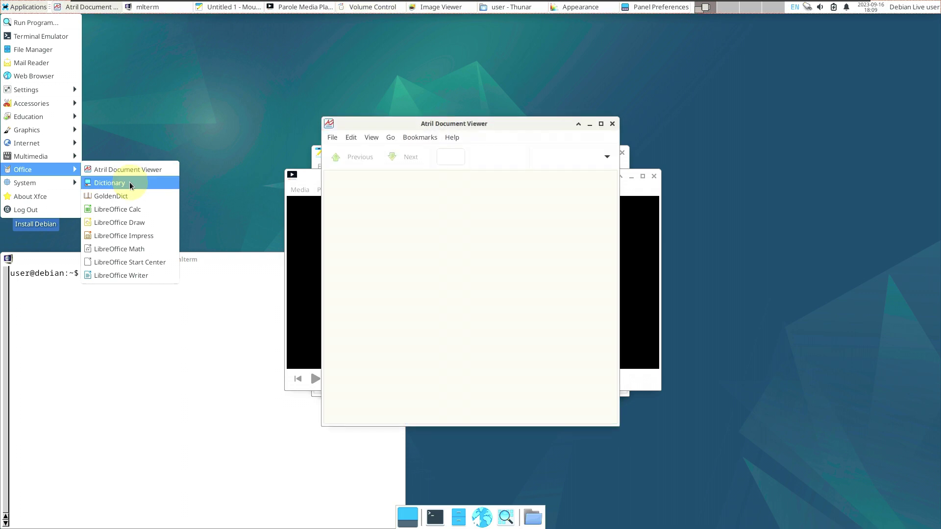
click(110, 183)
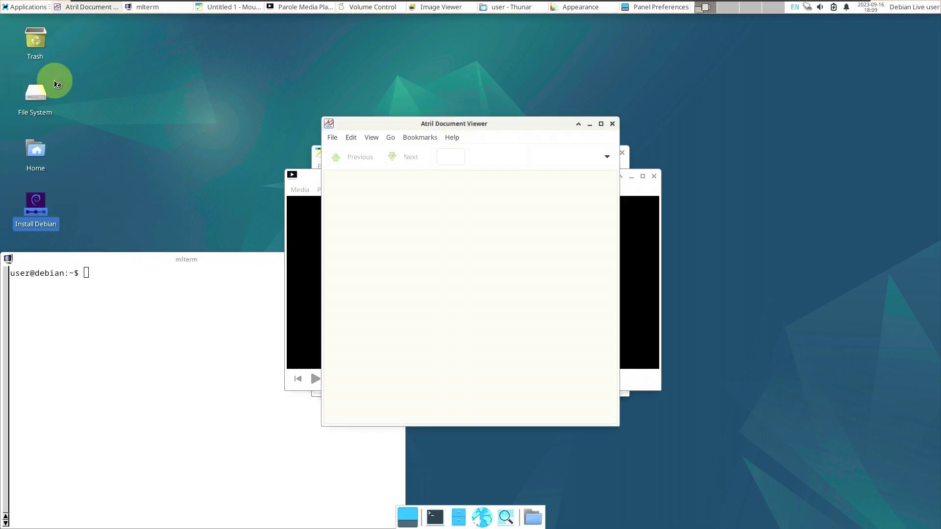
click(18, 7)
mouse_move(74, 183)
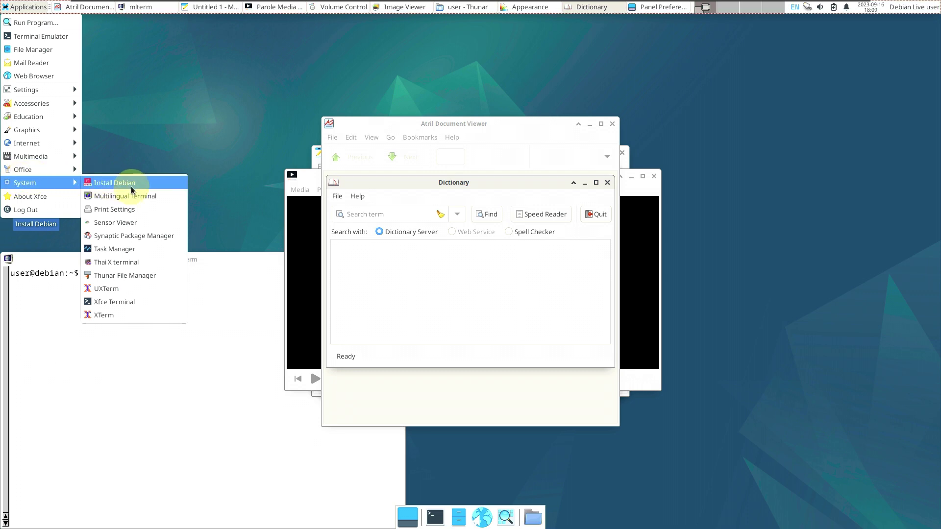
click(126, 239)
click(16, 7)
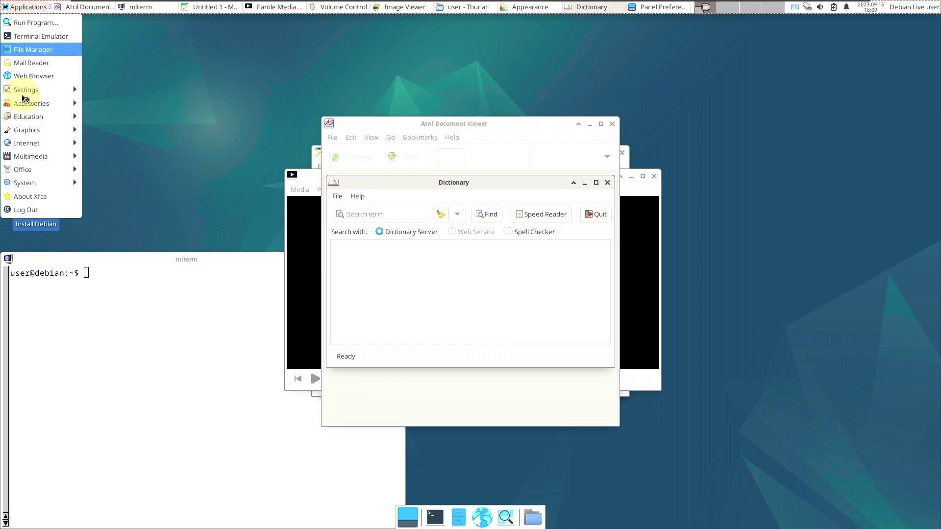
mouse_move(29, 182)
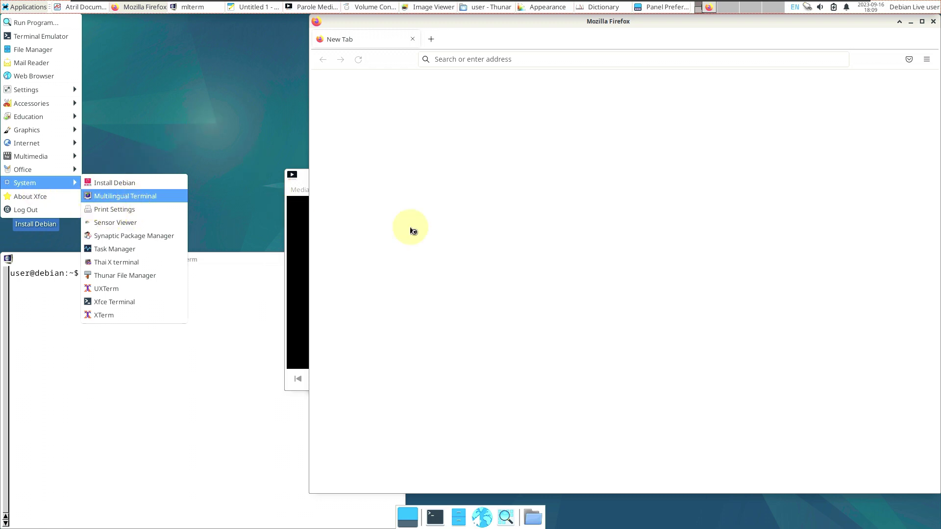
click(205, 115)
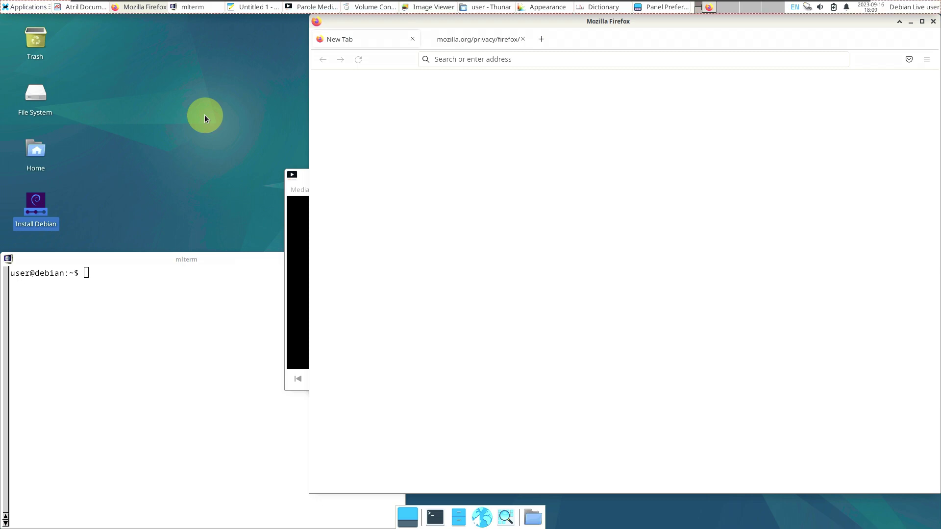
Close the mozilla.org privacy page tab in Firefox.
click(523, 39)
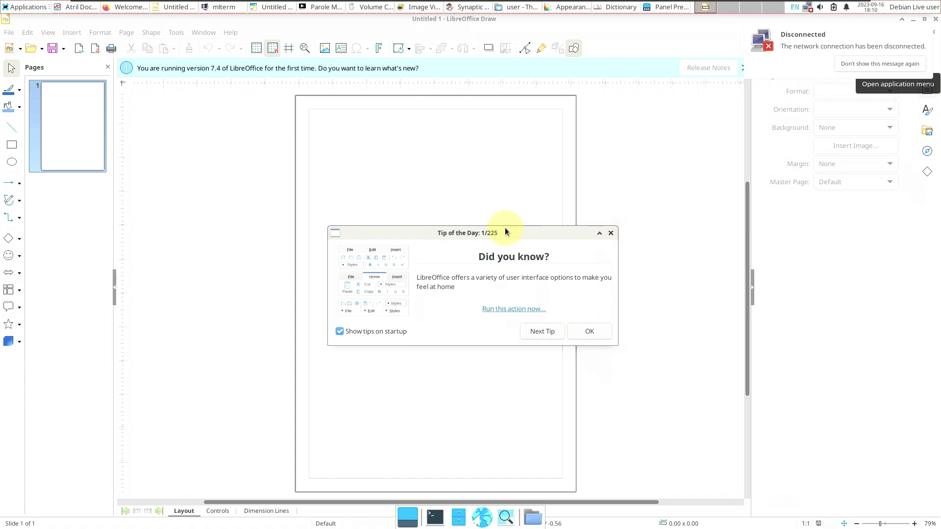
Dismiss the tip of the day in LibreOffice Draw, check the LibreOffice version information and exit LibreOffice.
click(590, 331)
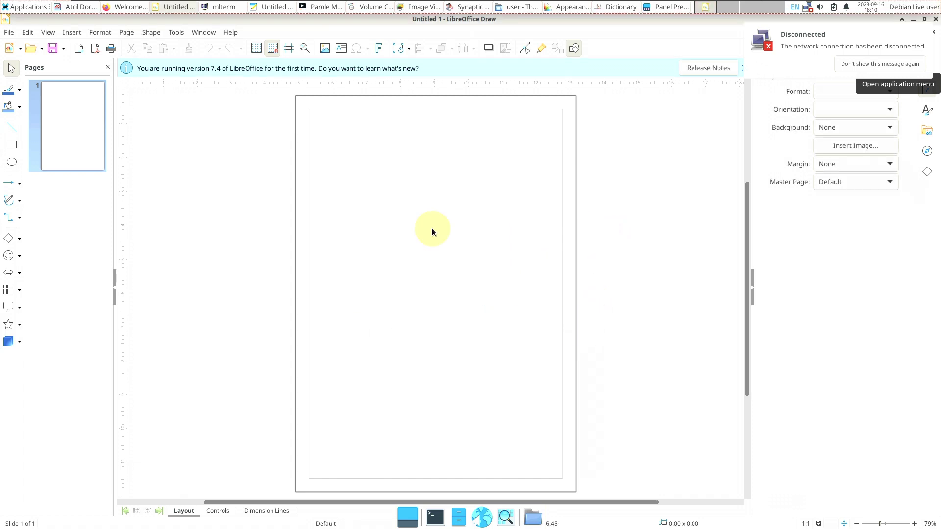
click(232, 33)
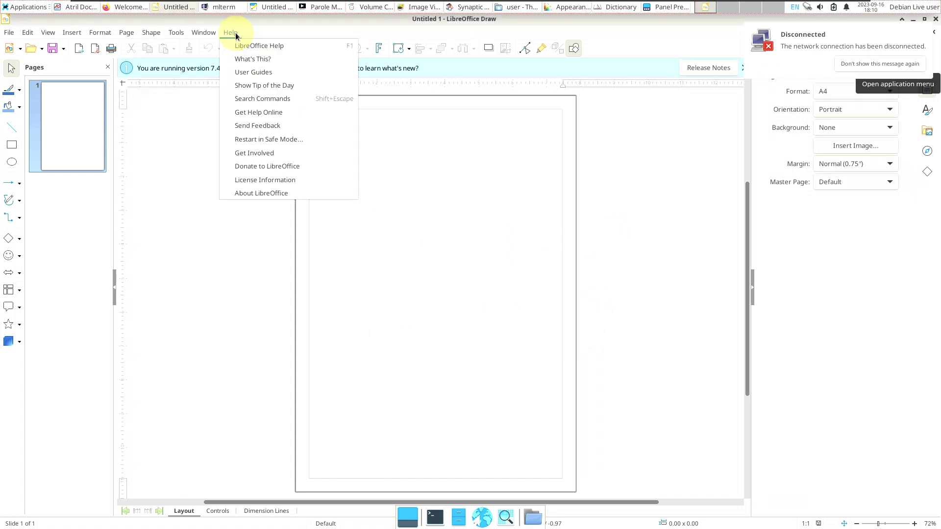
click(264, 193)
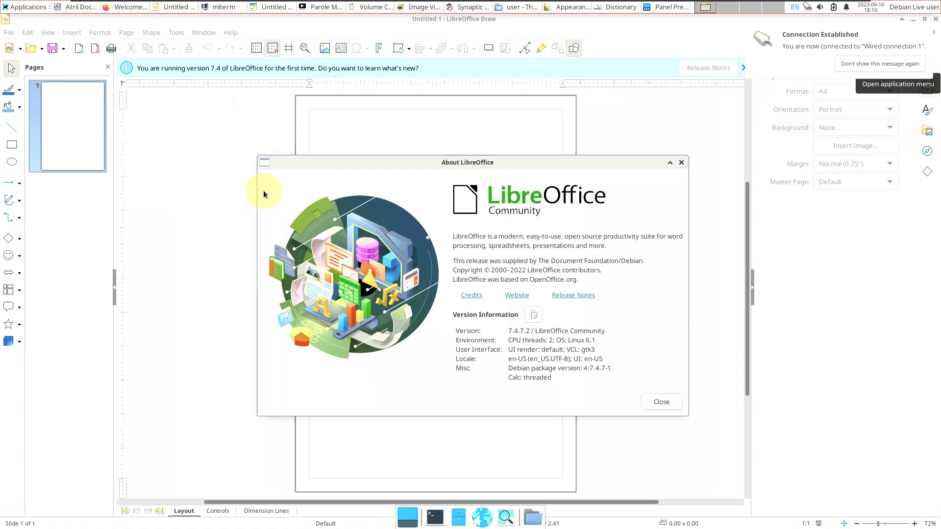
click(473, 248)
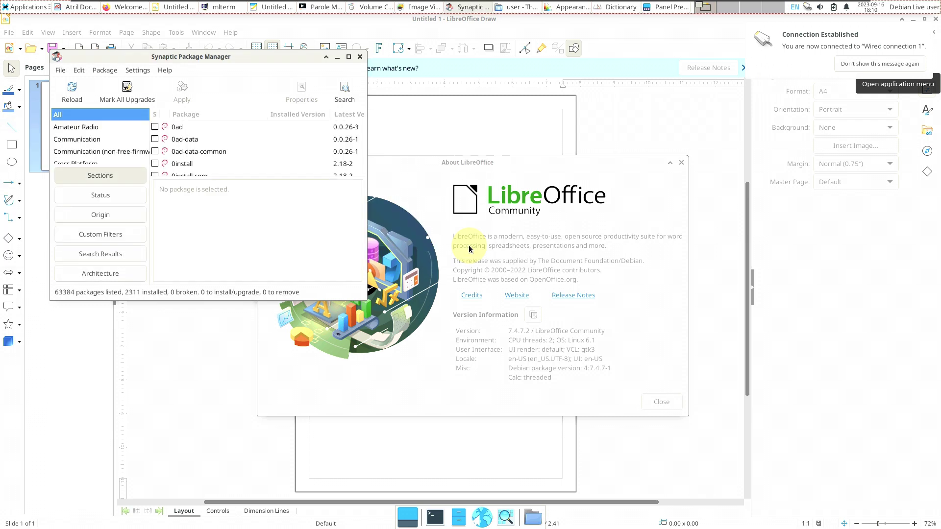
click(539, 175)
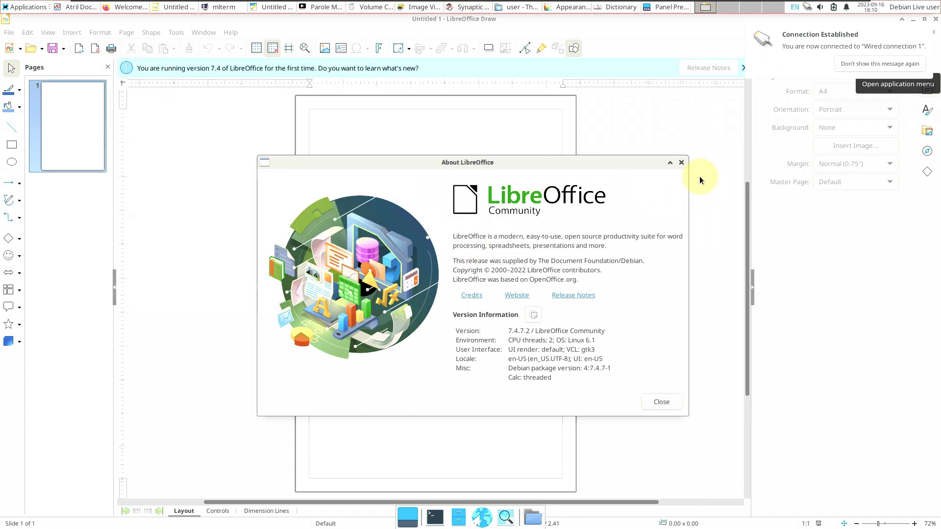
click(681, 162)
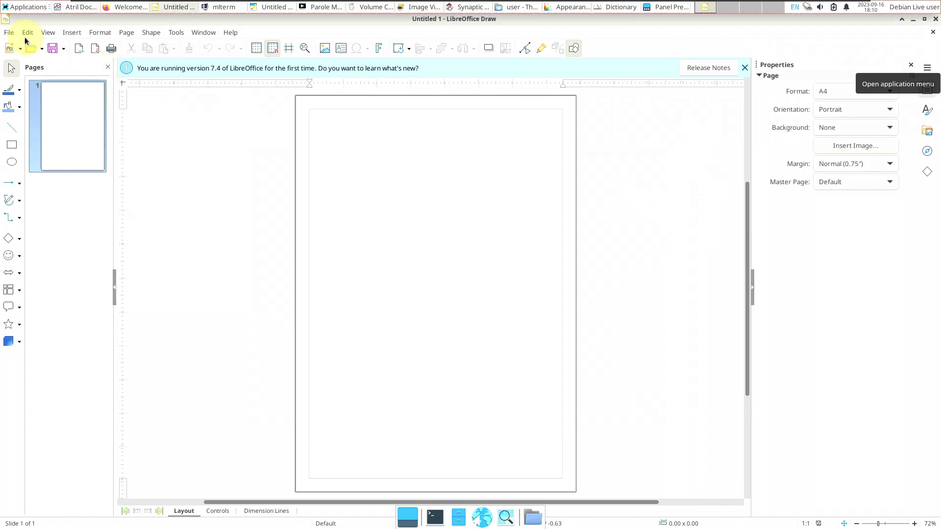
click(8, 33)
click(48, 340)
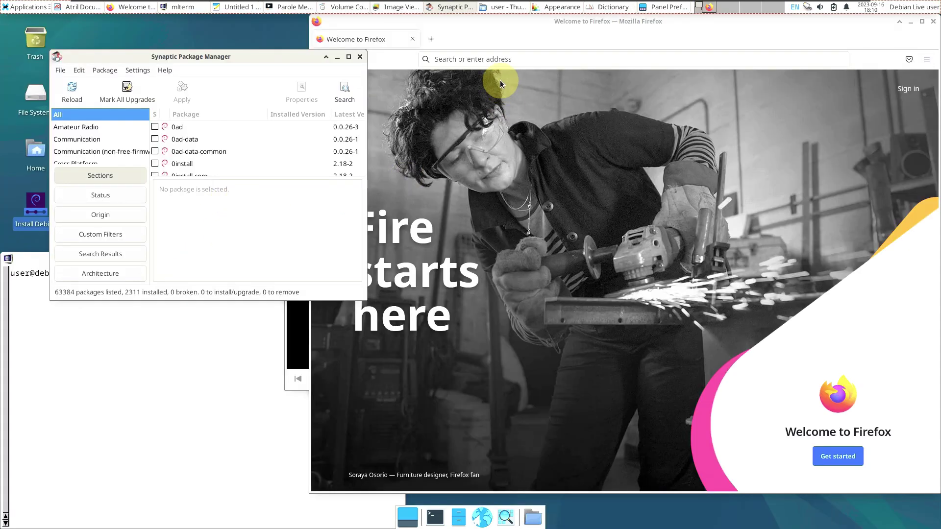
Check the Firefox version information and close the Firefox browser.
click(486, 40)
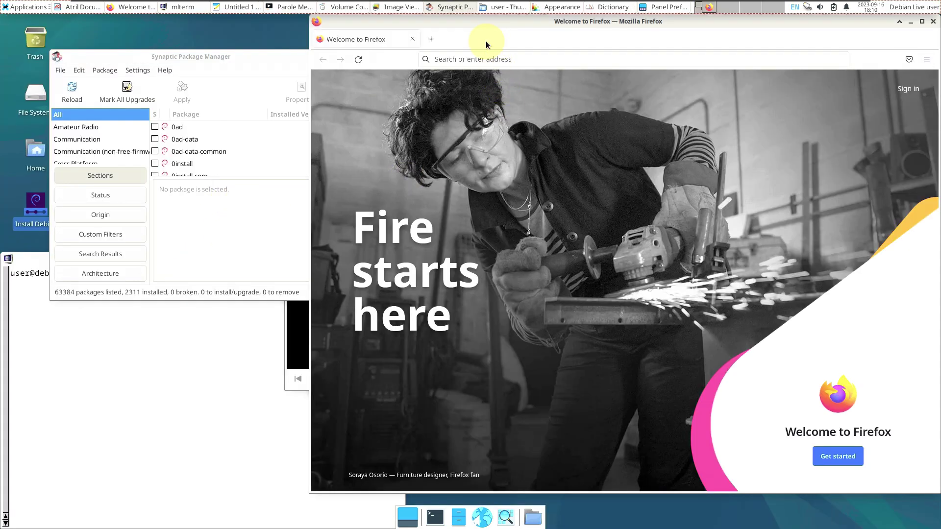
click(927, 59)
click(825, 358)
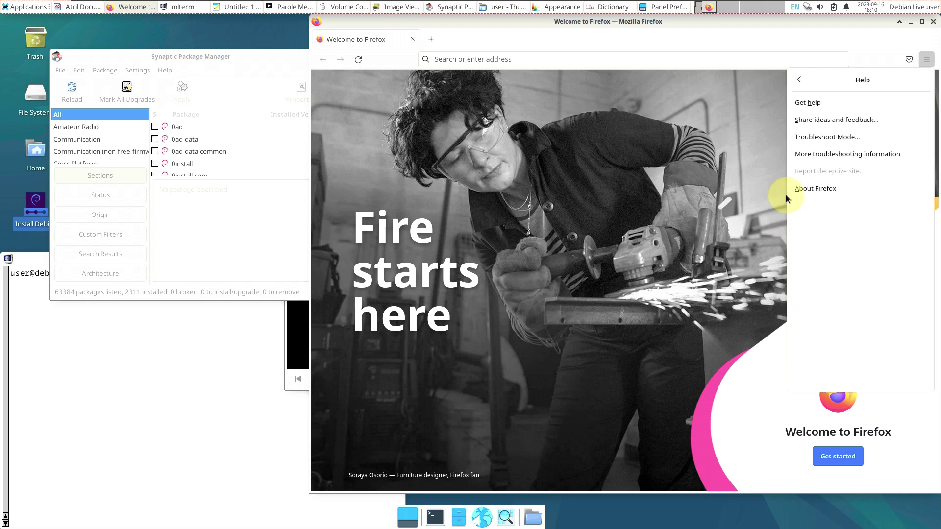
click(787, 188)
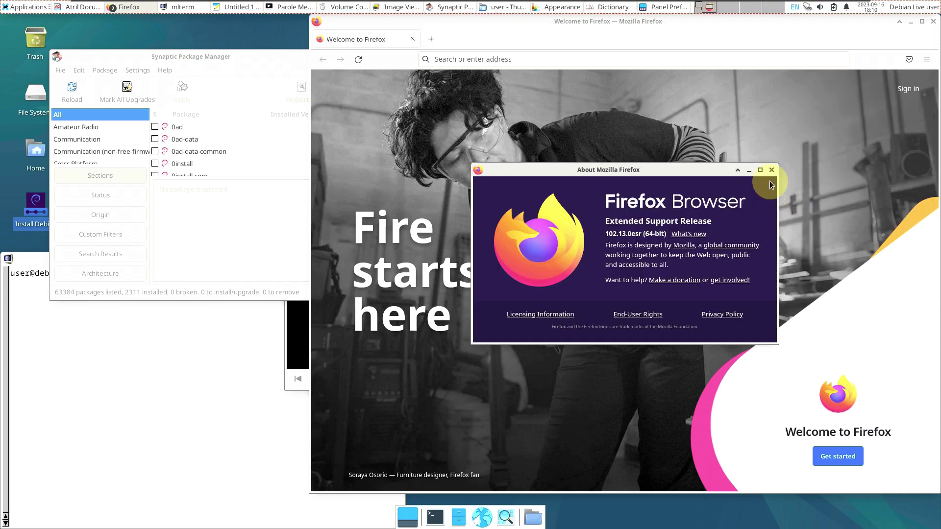
click(771, 171)
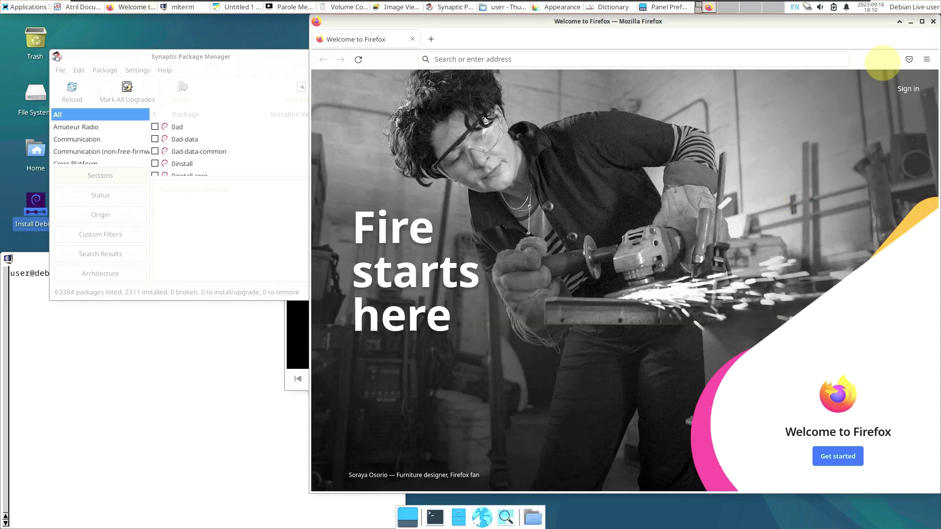
click(933, 22)
Check the Atril Document Viewer's version information and close the viewer.
click(523, 127)
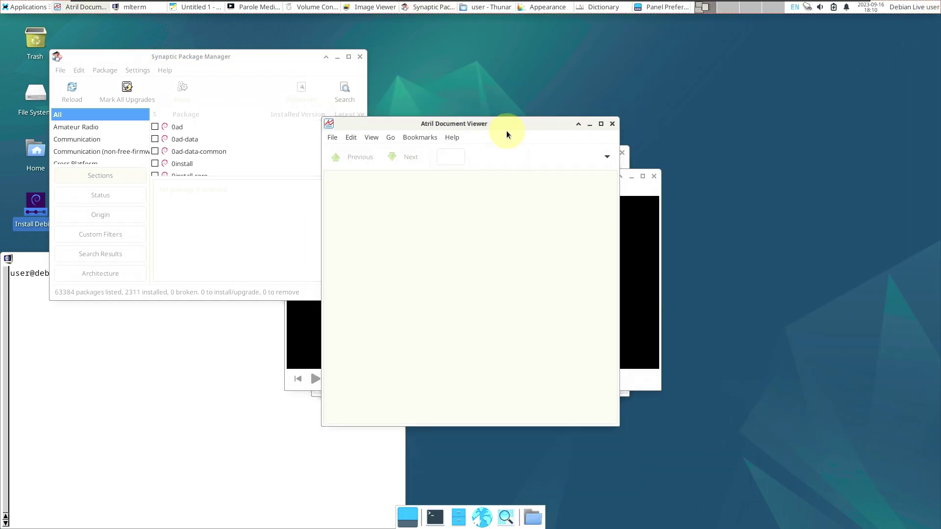
click(452, 137)
click(460, 164)
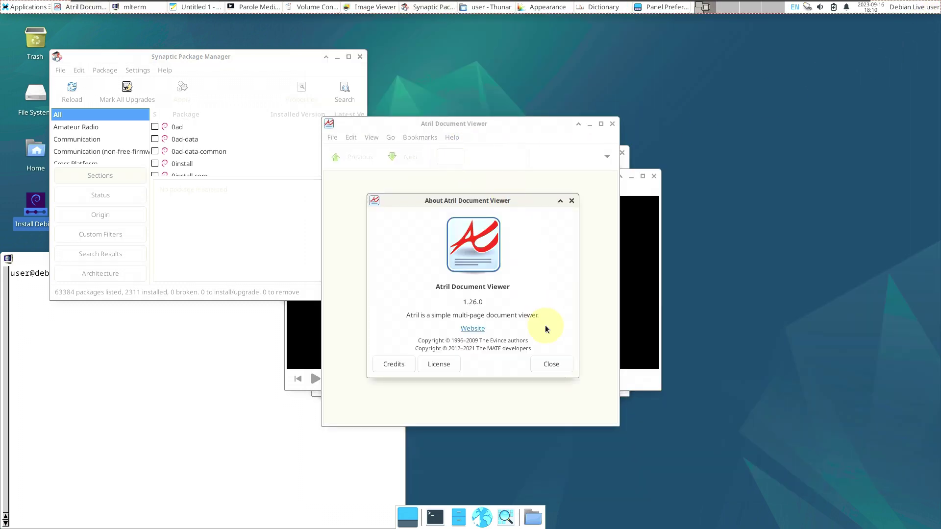
click(552, 364)
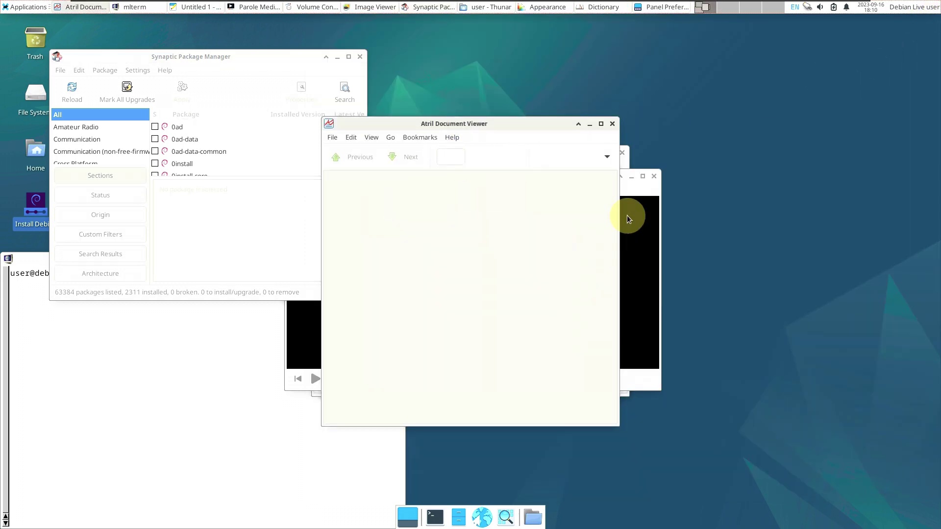
click(612, 125)
View the Dictionary application's About information and close the Dictionary.
click(514, 187)
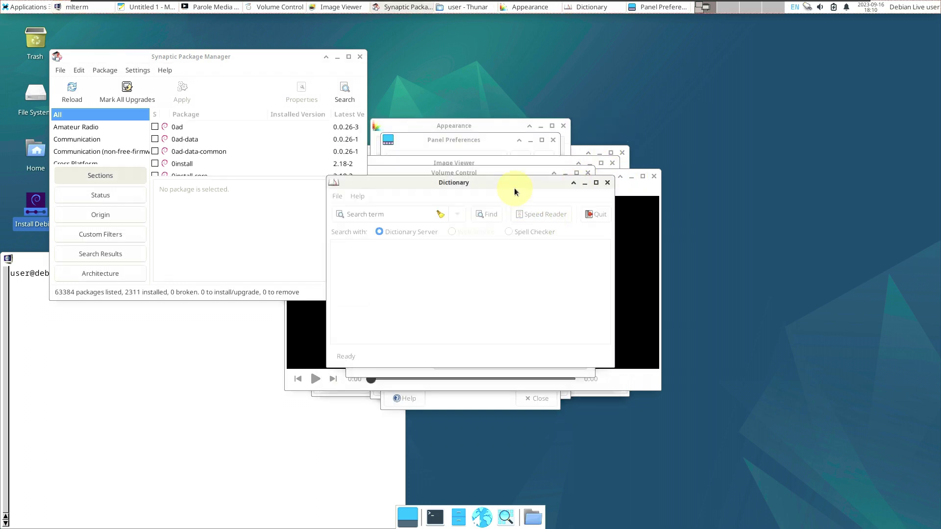
click(358, 196)
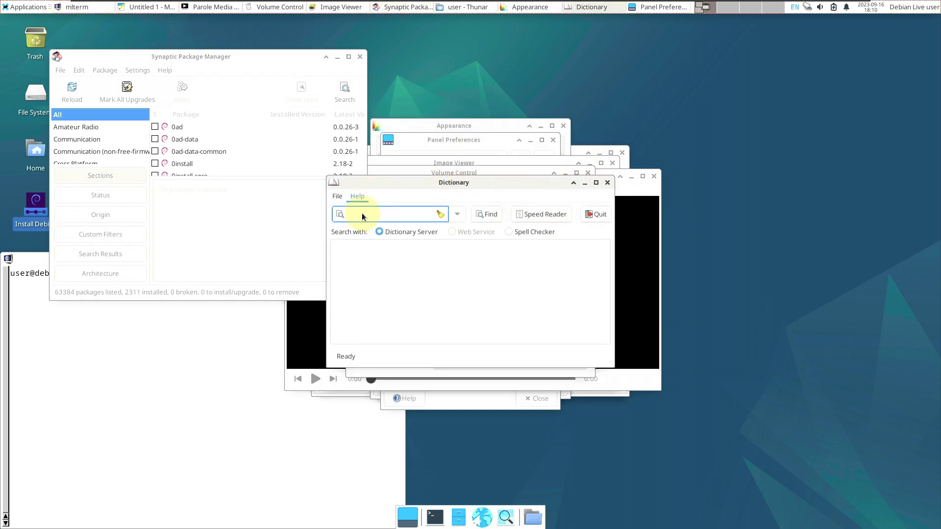
click(364, 211)
click(551, 342)
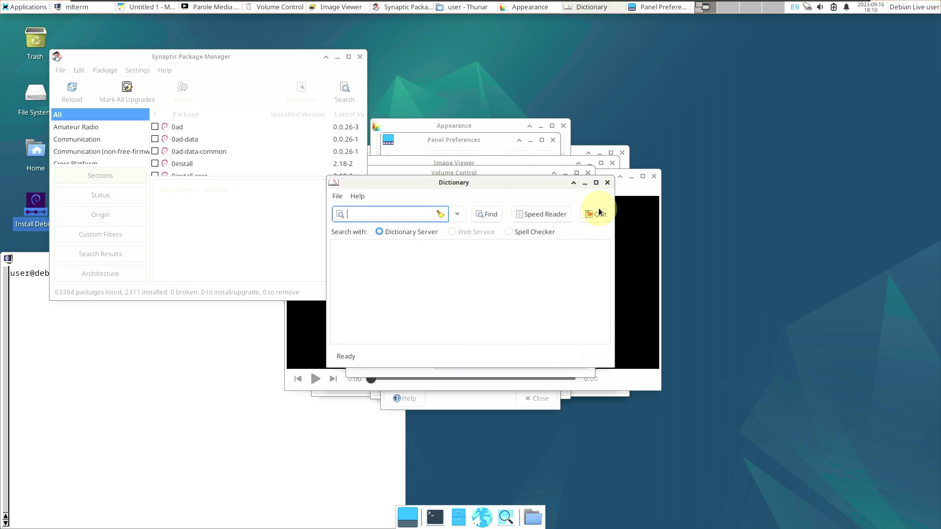
click(607, 182)
Move the Volume Control window aside, check the Parole Media Player's version information and close the player.
drag(500, 171, 714, 247)
click(507, 187)
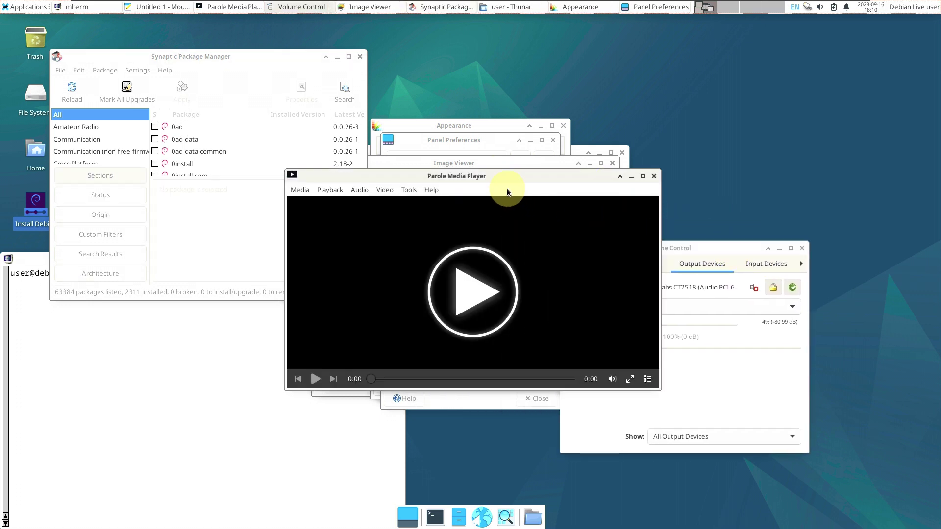
click(433, 187)
click(432, 242)
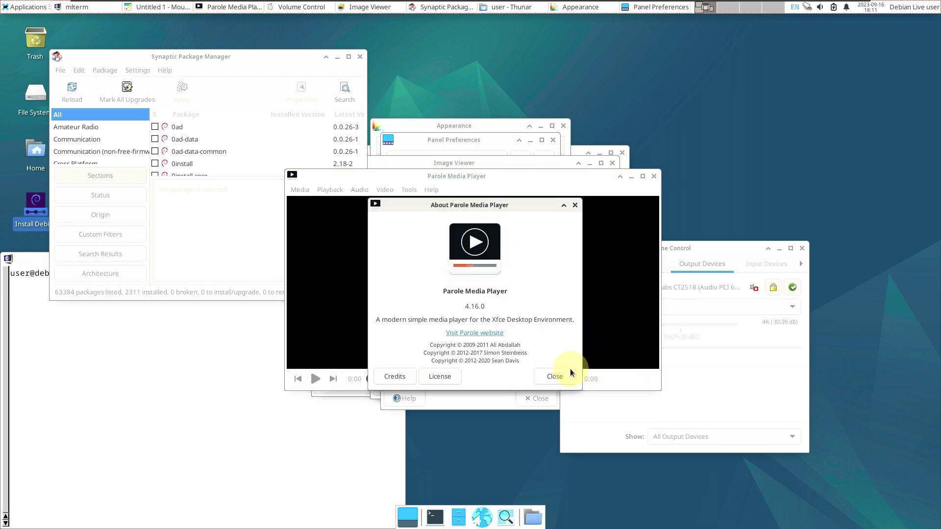
click(551, 379)
click(654, 176)
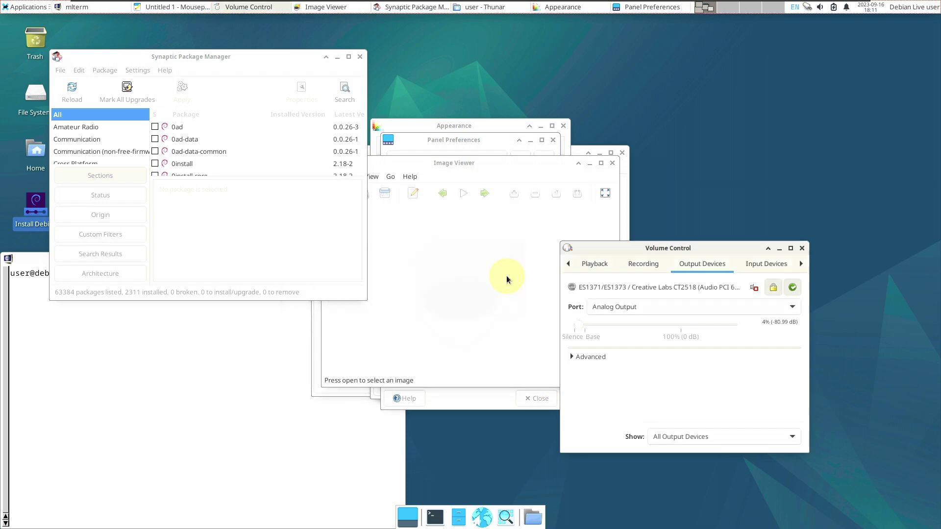
Check the version information of the Ristretto Image Viewer and close it.
click(475, 222)
click(410, 176)
click(413, 201)
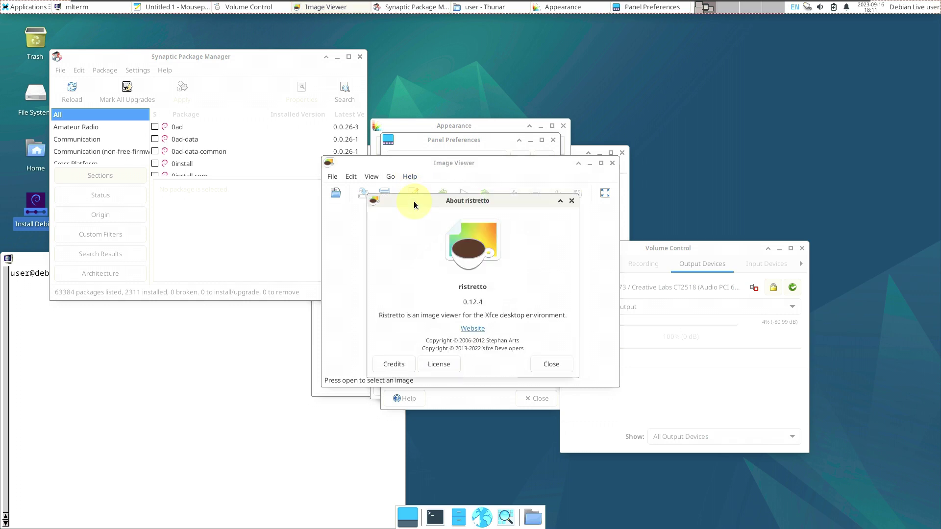
click(546, 360)
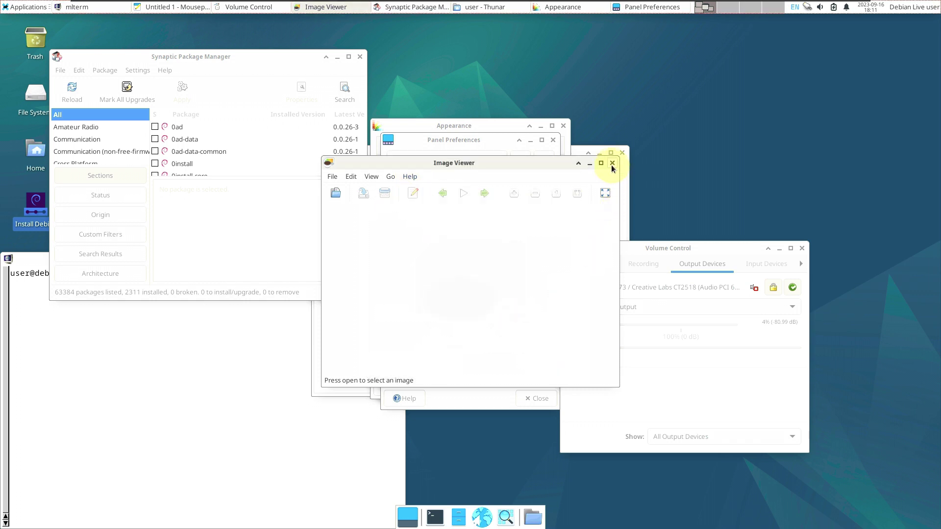
click(612, 164)
Review the Display, Appearance and Items settings of Panel 1 and close Panel Preferences.
click(509, 260)
click(474, 298)
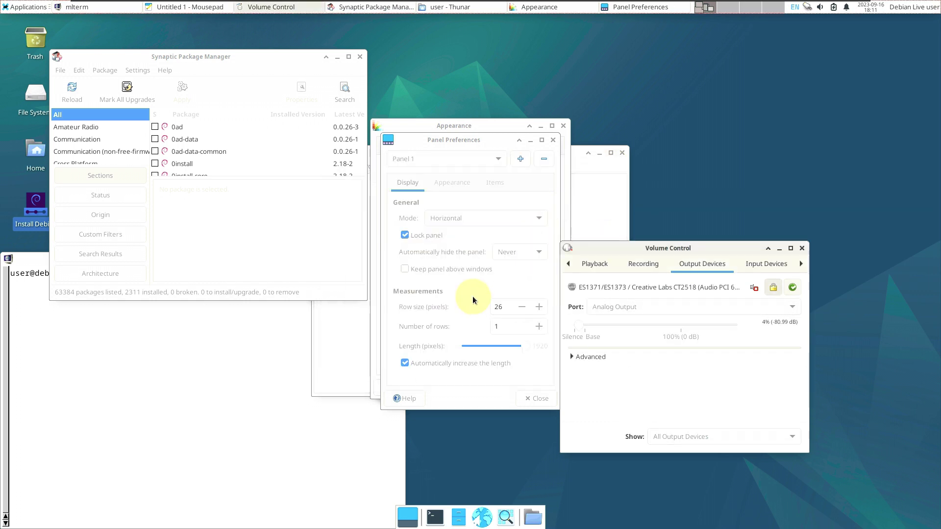
click(451, 186)
click(487, 181)
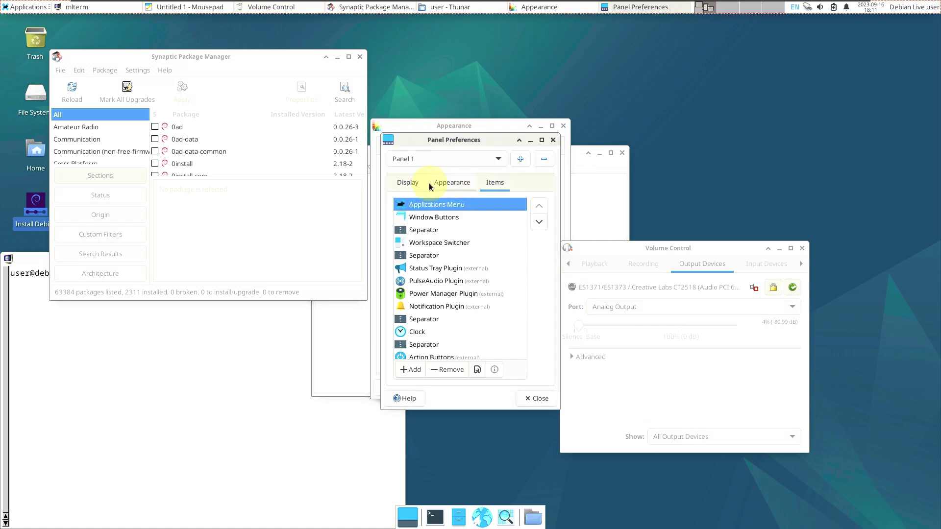
click(422, 186)
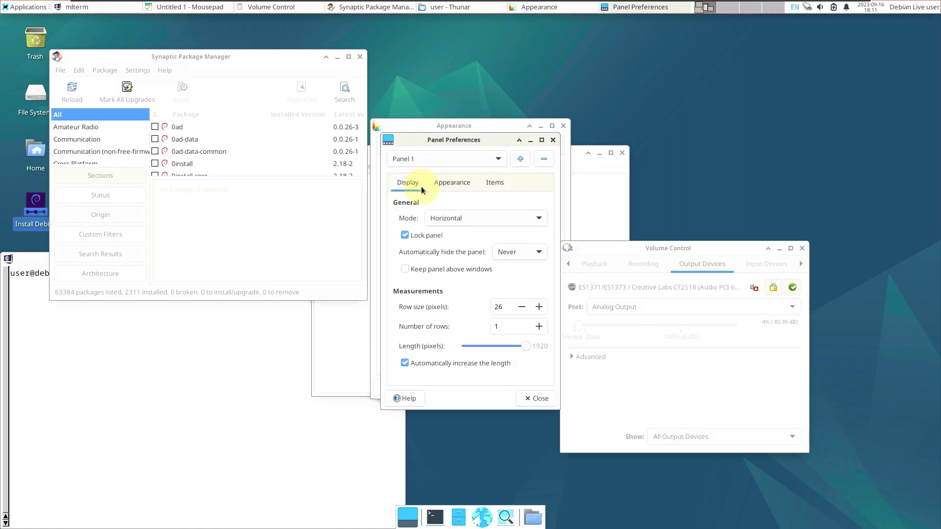
click(451, 185)
click(496, 182)
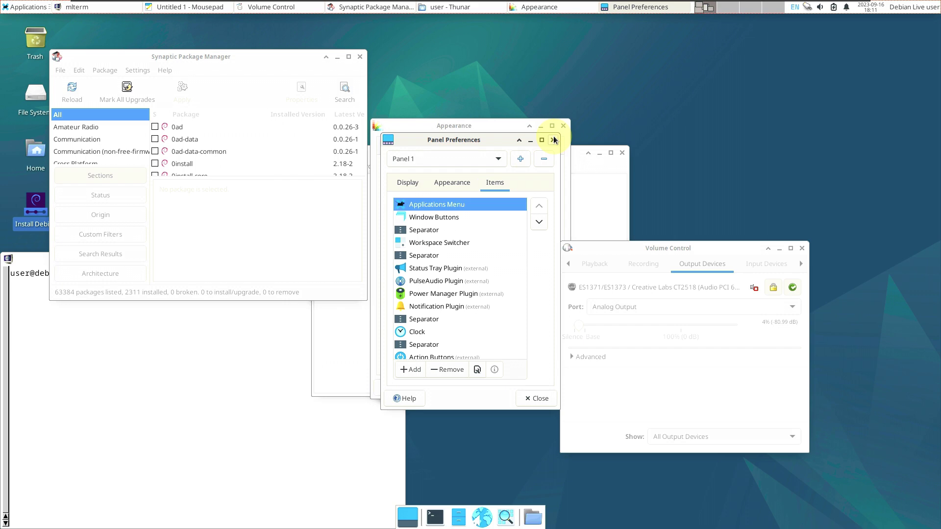
click(553, 140)
Try the Adwaita-dark and High Contrast styles in the Appearance settings.
click(443, 171)
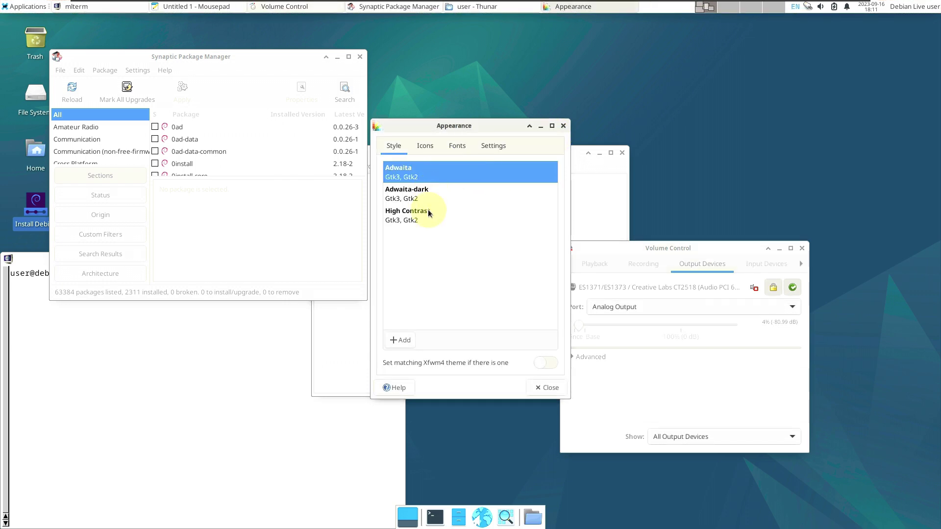
key(Down)
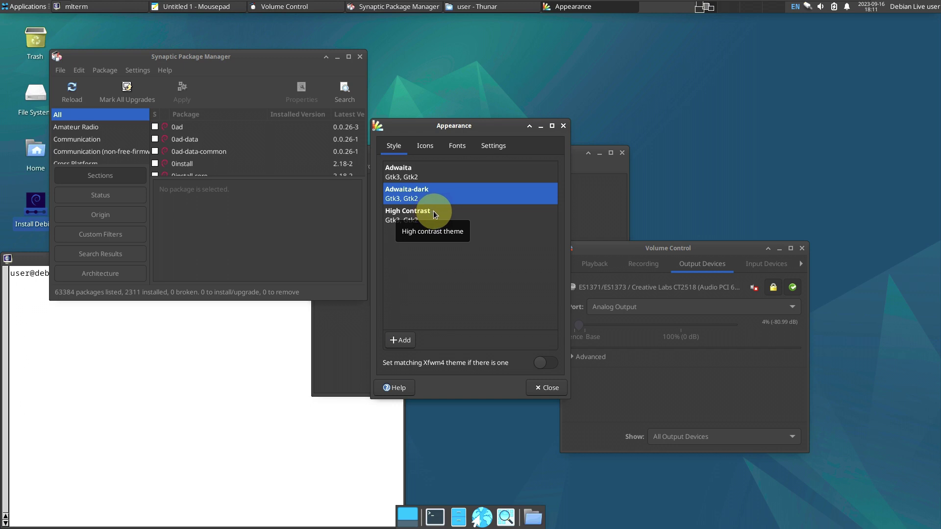
click(435, 214)
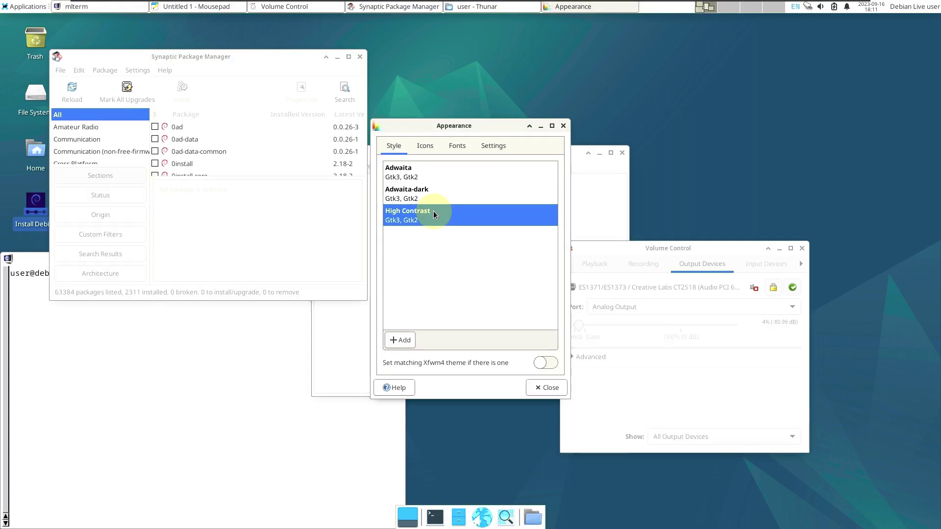
Review the icon, font and general settings pages of the Appearance window.
click(432, 147)
click(453, 147)
click(489, 148)
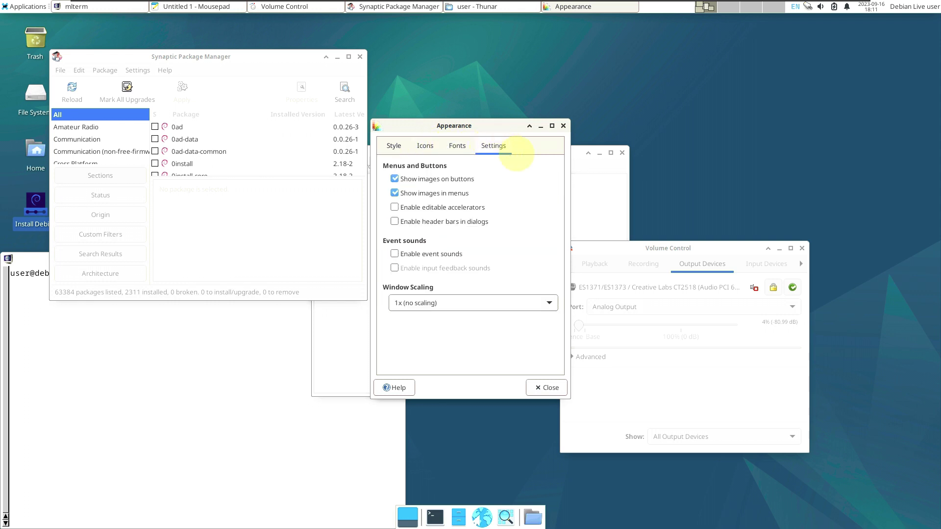
Set the desktop style to Adwaita and close the Appearance settings.
click(394, 145)
click(398, 178)
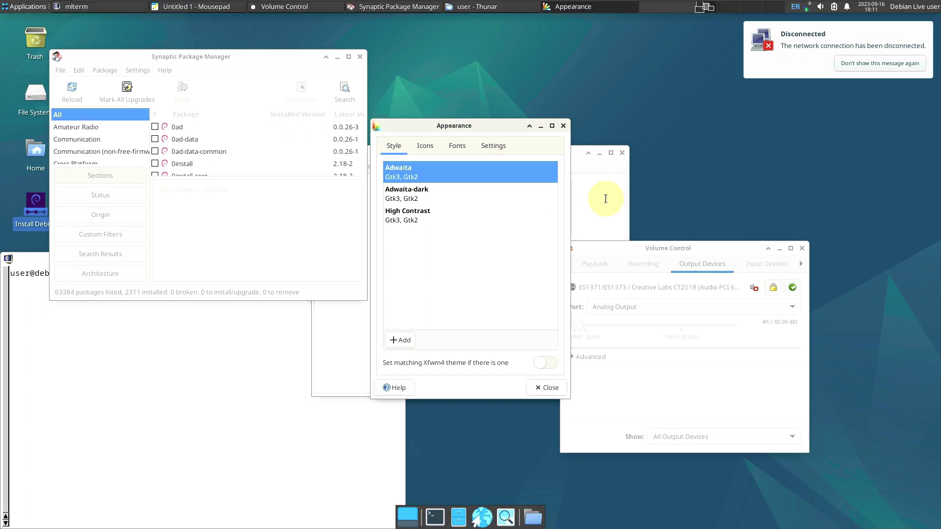
click(563, 126)
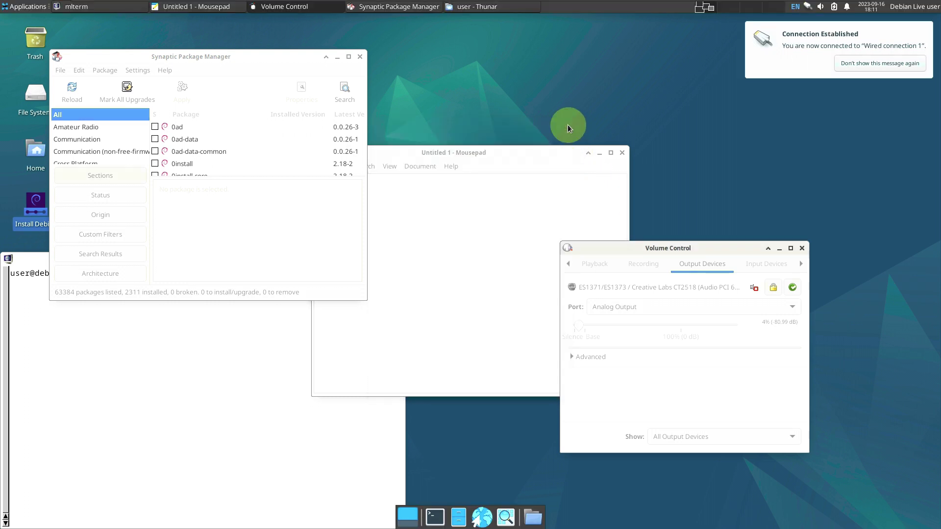
Write the note "vpn is disconnecting not the distro internet" in the untitled Mousepad document.
click(528, 196)
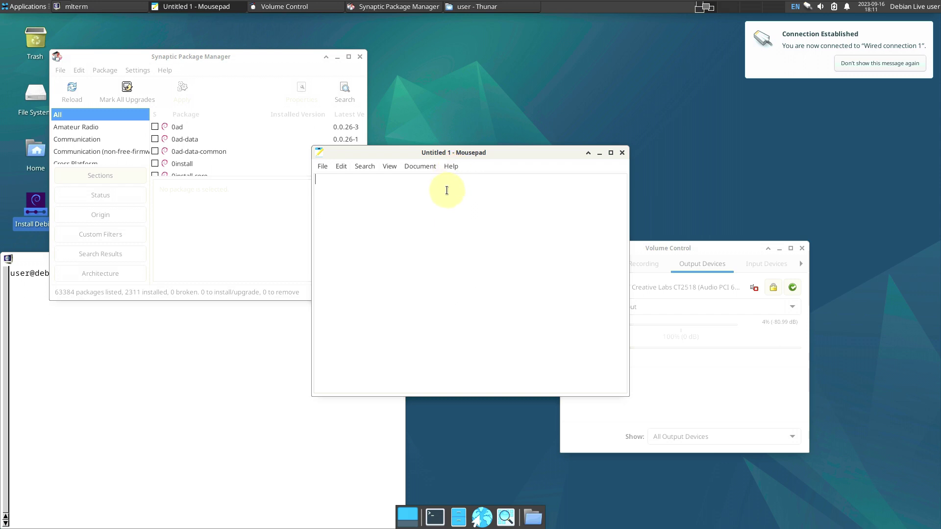
text(vpn is dis)
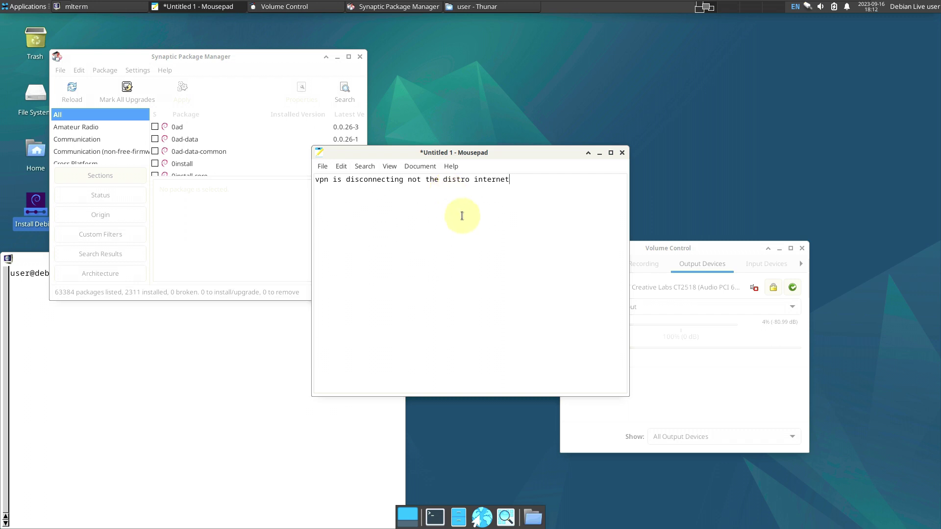
click(408, 180)
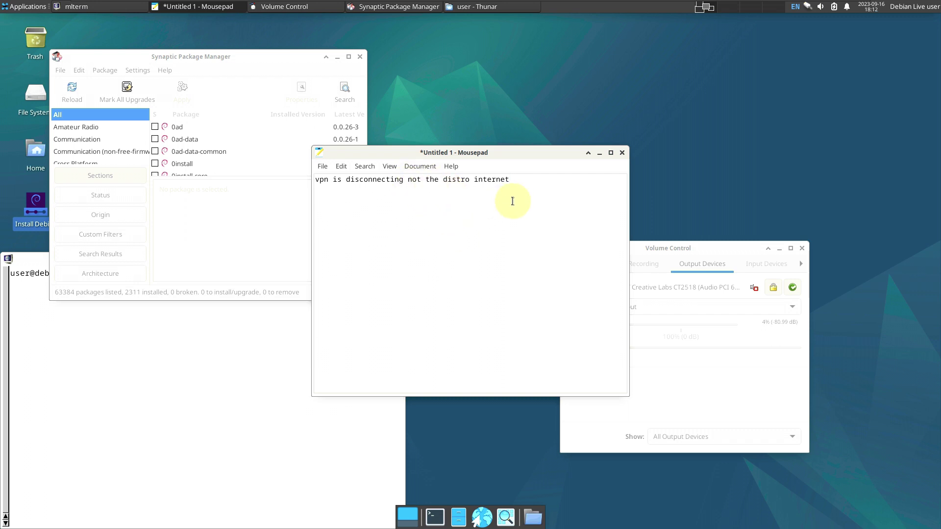
Insert "constantly" after "disconnecting" in the Mousepad note and extend its end with ", distro internet is fine".
text(constantly)
click(562, 178)
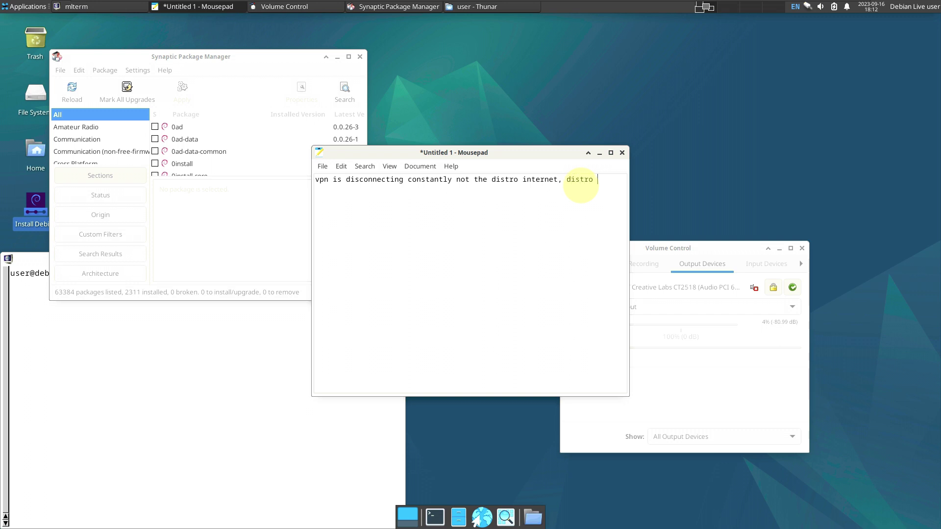
text(, distro internet is)
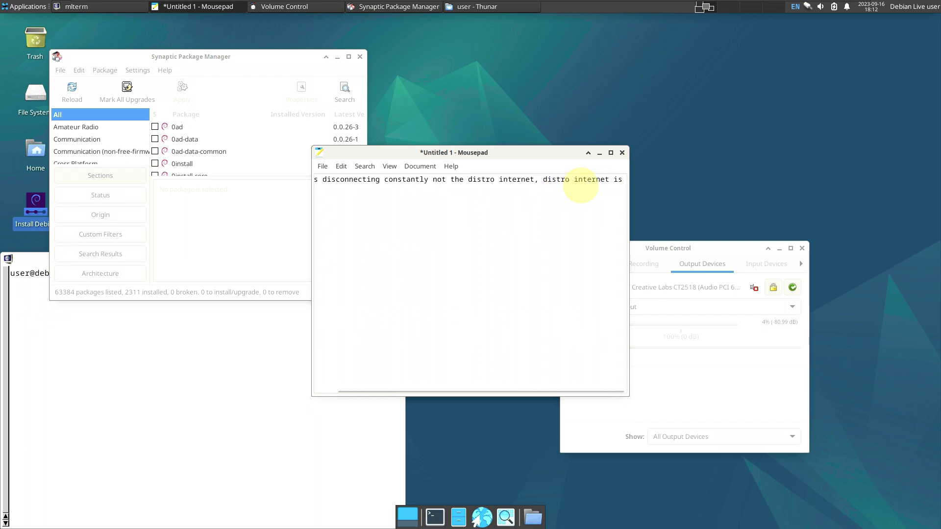
text( fine)
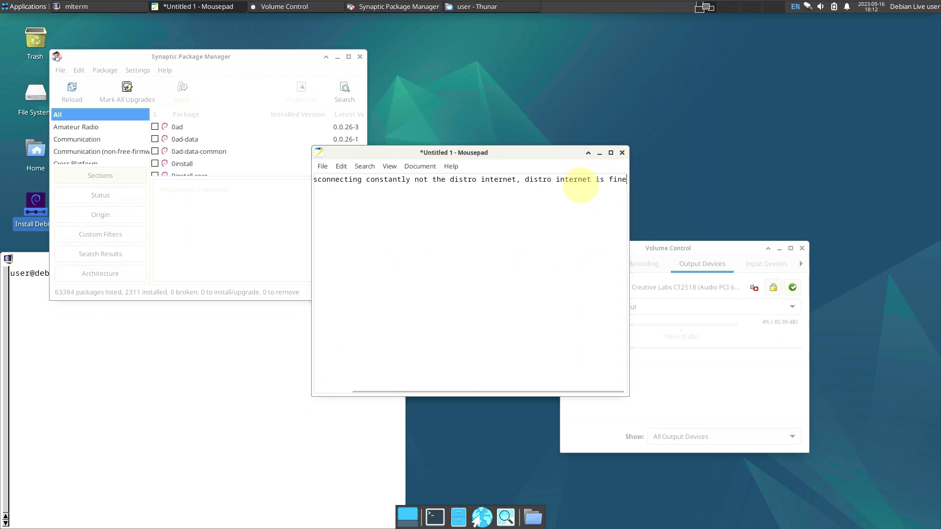
View Mousepad's version information, then try to close the editor and dismiss the save prompt.
click(459, 168)
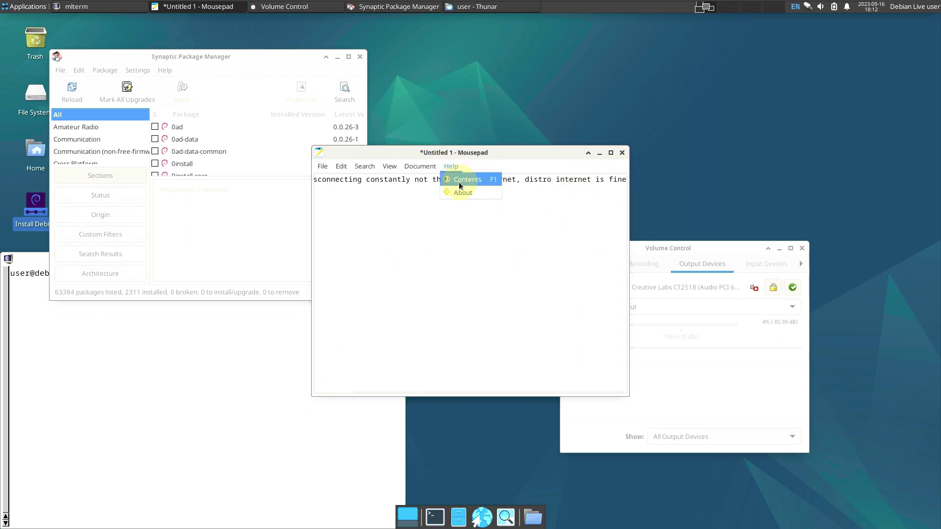
click(462, 193)
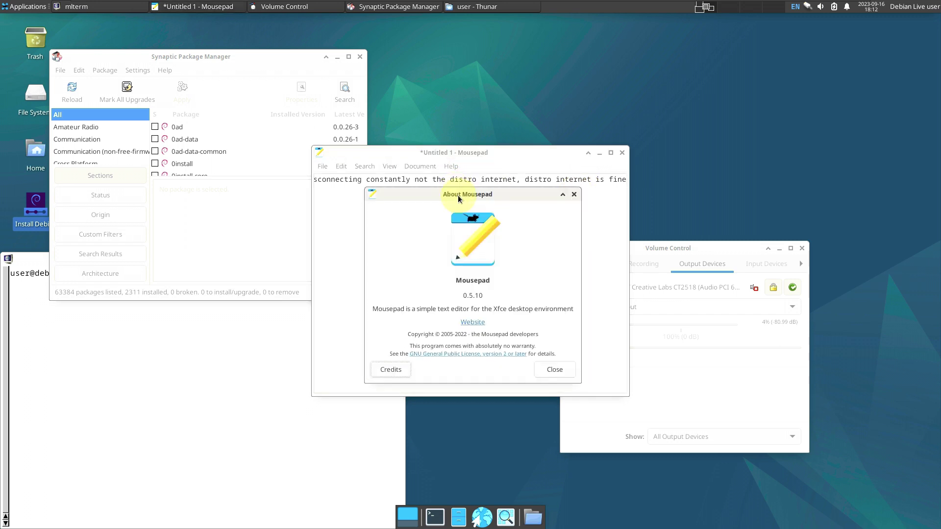
click(549, 370)
click(622, 152)
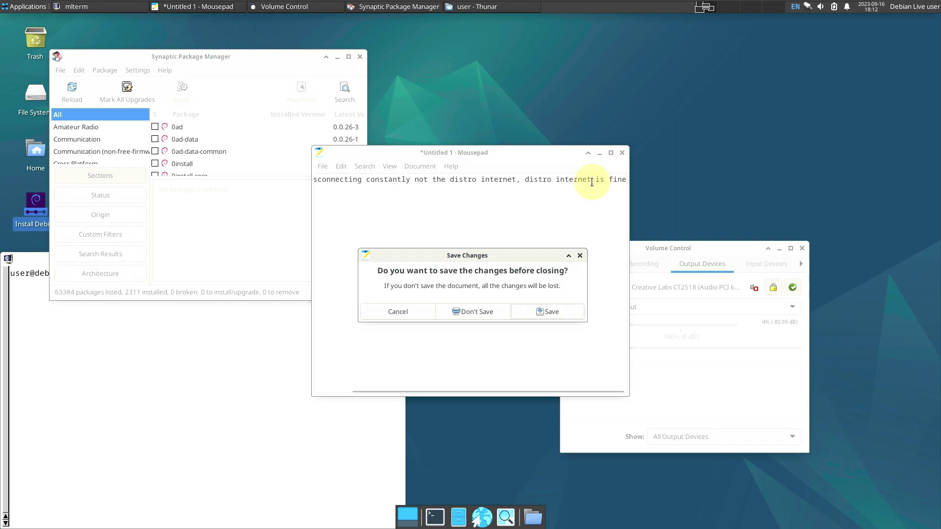
click(579, 255)
Add a second line "distro doesn't have any internet issue" to the note and close Mousepad without saving.
text(.)
key(Return)
text(distro doesn't have any internet issue)
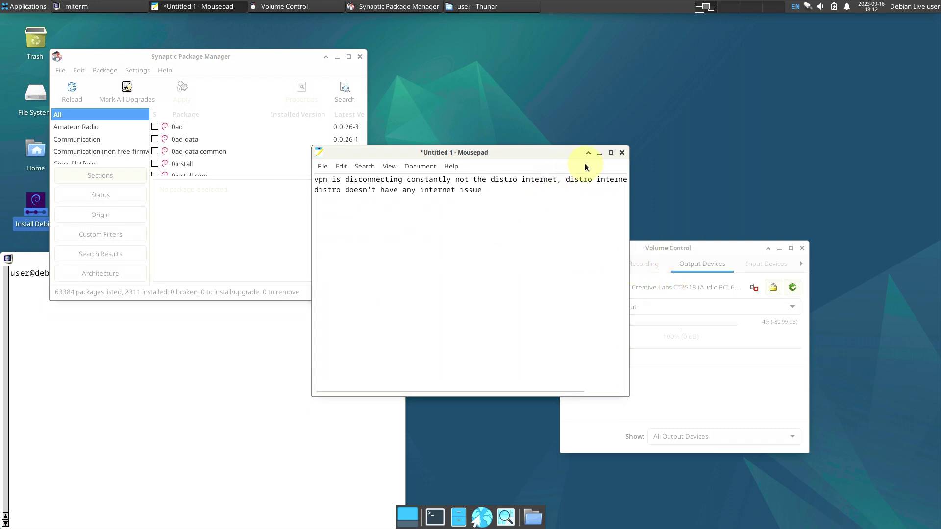
click(623, 154)
click(494, 312)
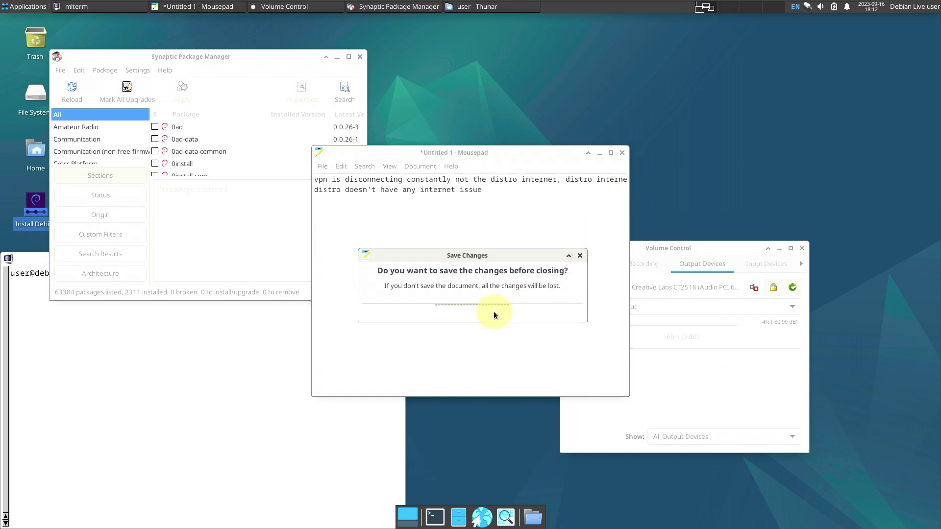
Close Volume Control and launch the untrusted Install Debian launcher anyway.
click(802, 248)
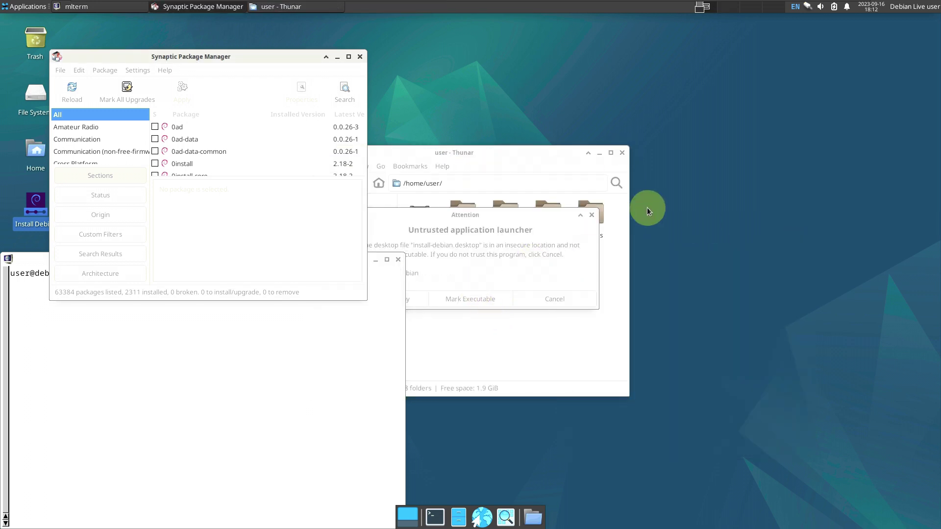
click(398, 304)
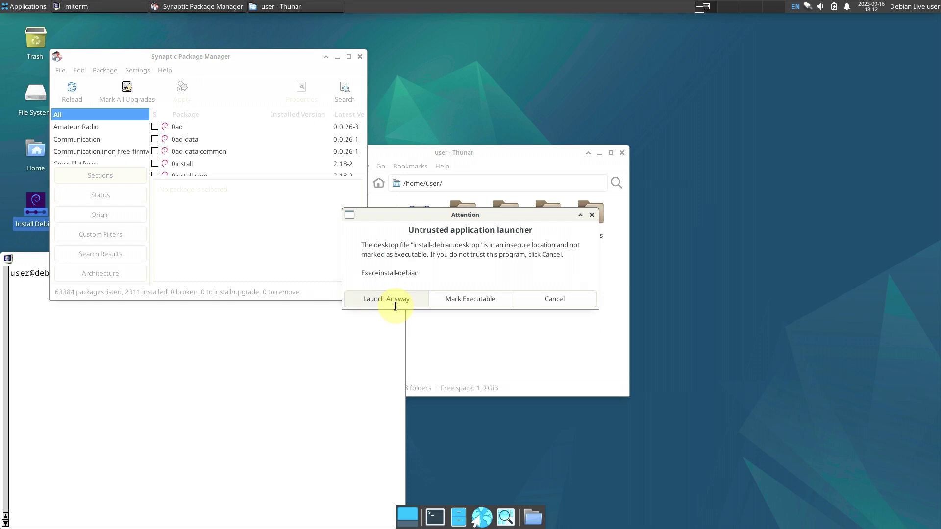
View the Thunar file manager's version information and close its window.
click(455, 152)
click(444, 167)
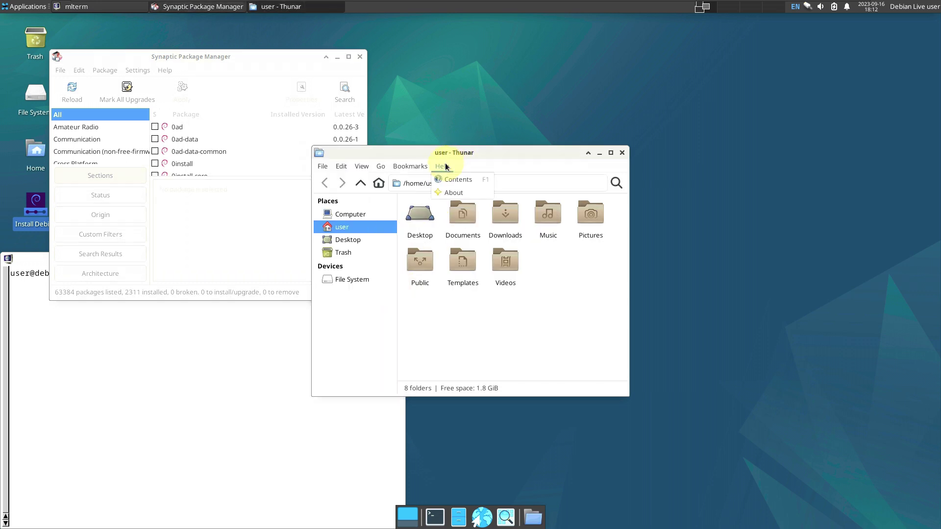
click(454, 192)
click(546, 381)
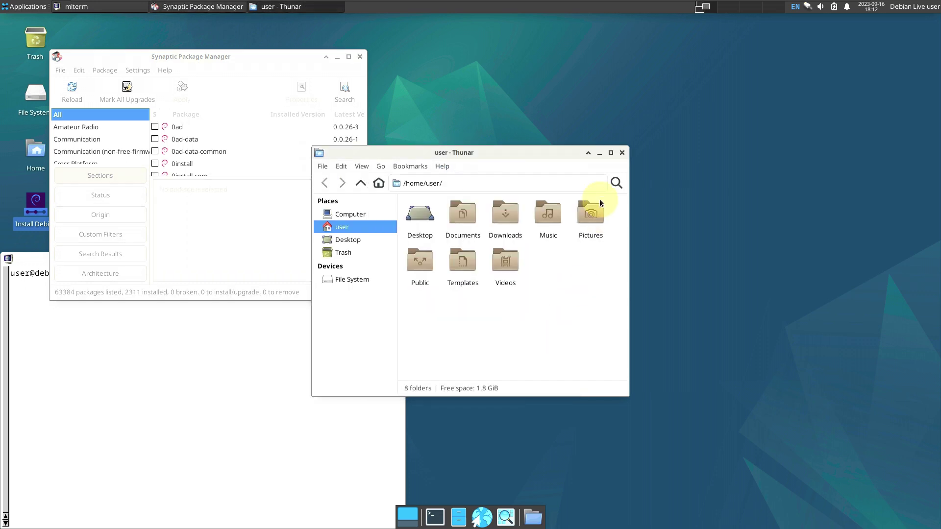
click(621, 154)
Maximize Synaptic Package Manager, enlarge its package list and sort the packages by status with installed ones first.
click(349, 57)
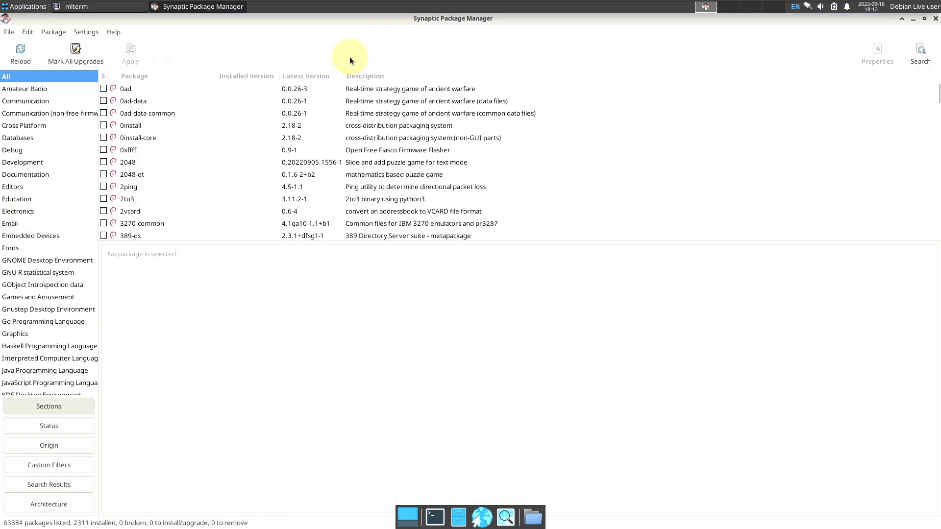
drag(326, 244, 346, 490)
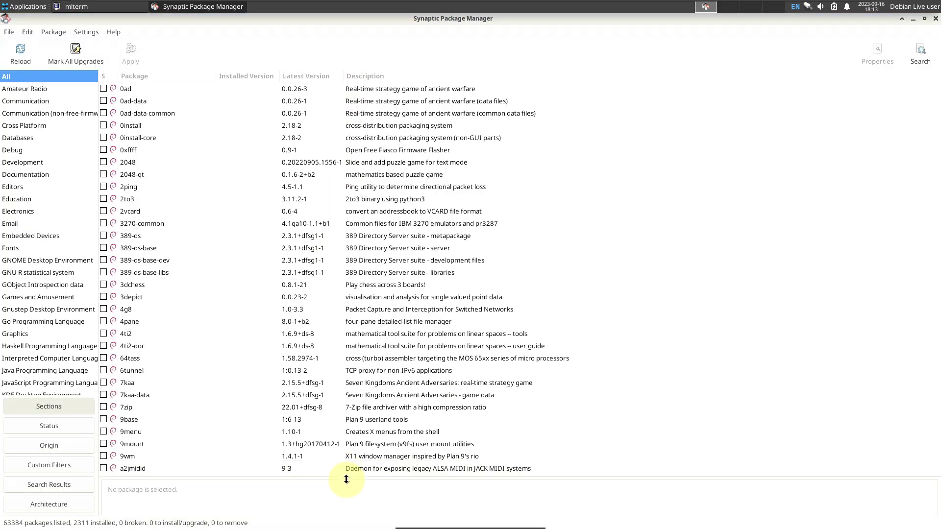
click(107, 77)
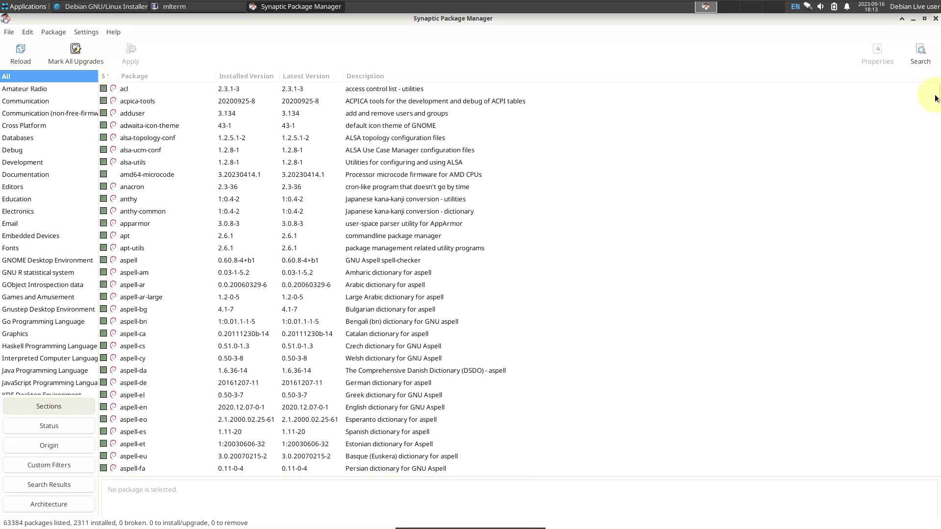
drag(935, 100, 805, 82)
View Synaptic Package Manager's version information and close the program.
key(Num_Lock)
click(111, 32)
click(128, 79)
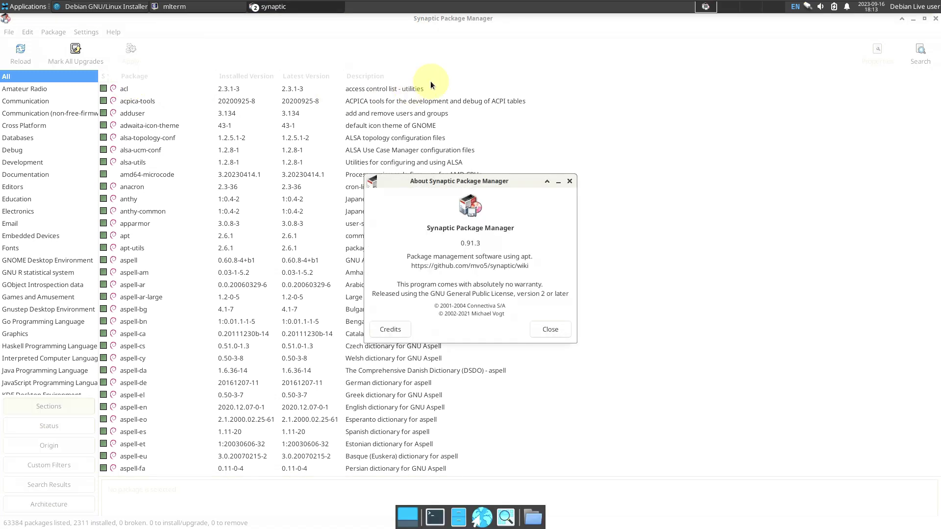
click(570, 326)
key(Num_Lock)
click(936, 18)
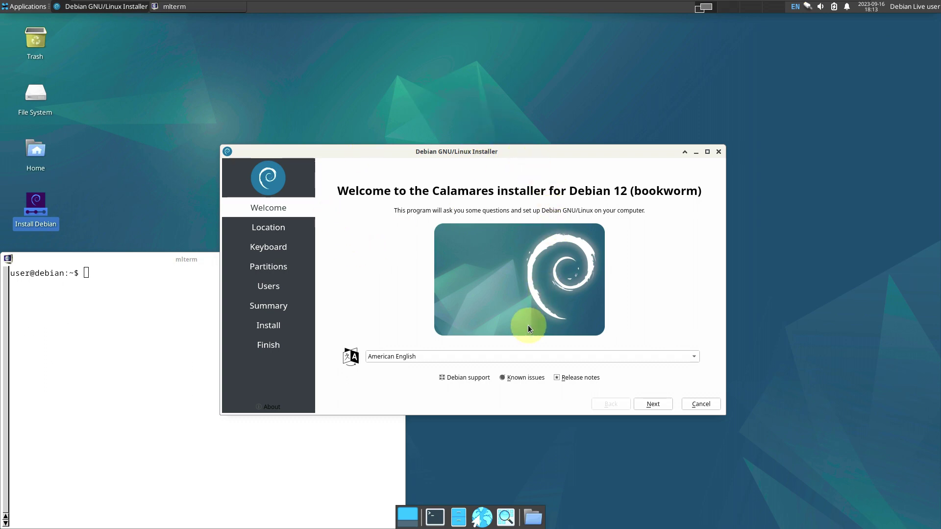
Close the mlterm terminal and maximize the Debian GNU/Linux Installer window.
click(116, 273)
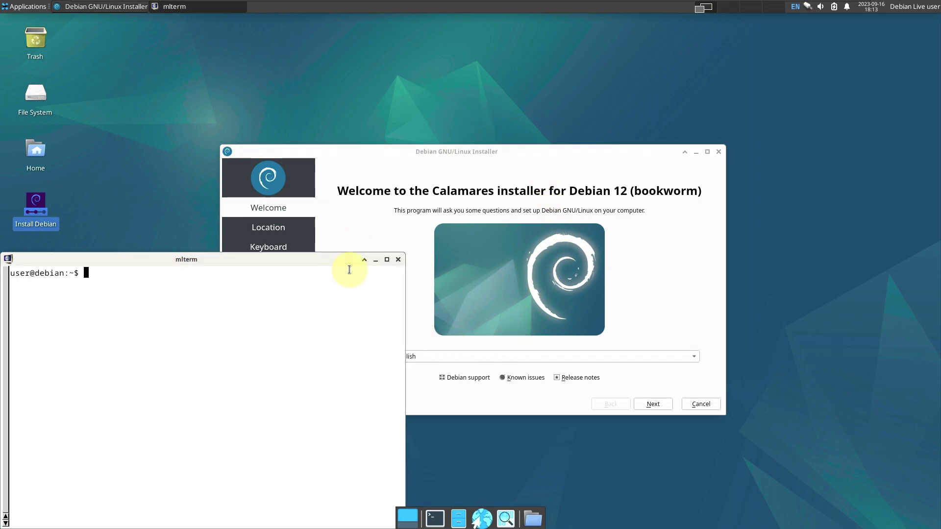
click(398, 259)
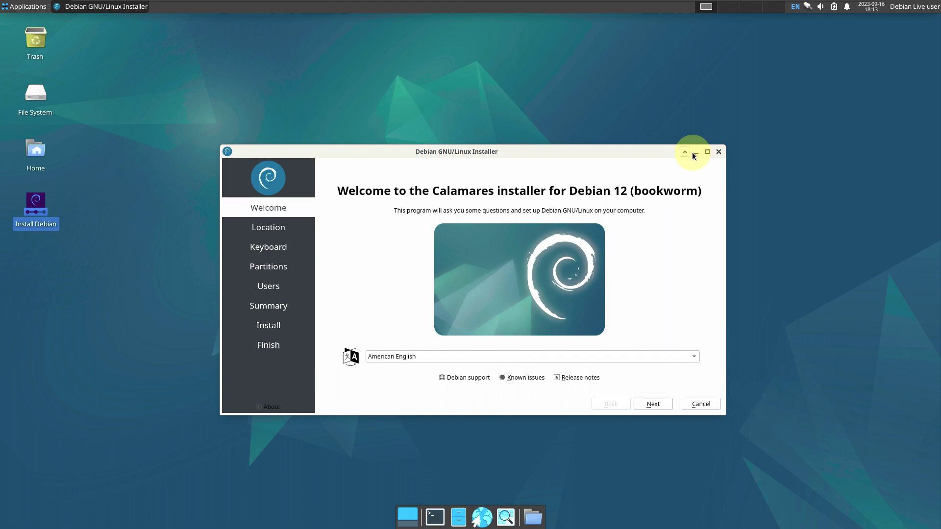
click(708, 153)
Set the installer language to British English (United Kingdom) and continue to the Location page.
click(204, 474)
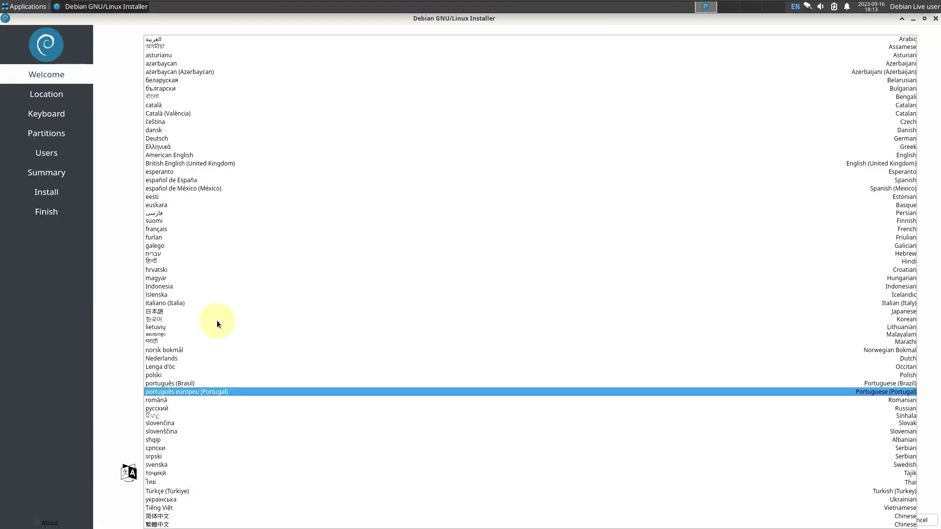
click(220, 163)
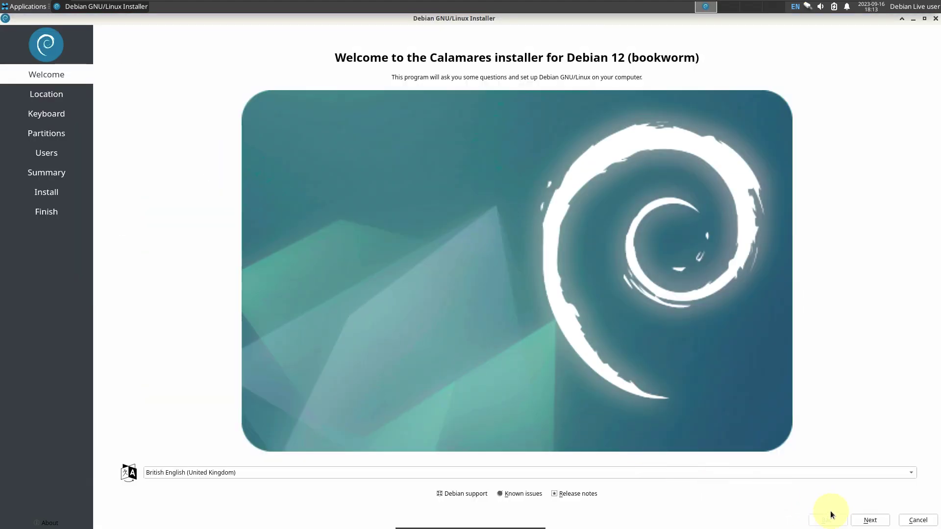
click(864, 521)
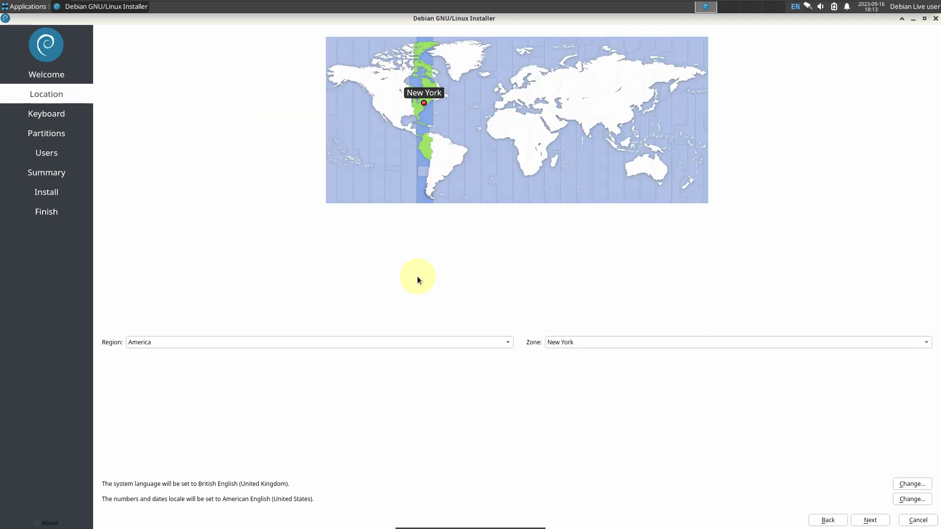
Set the time zone to Vancouver on the map and review the system language and number locale options without changing them.
click(369, 100)
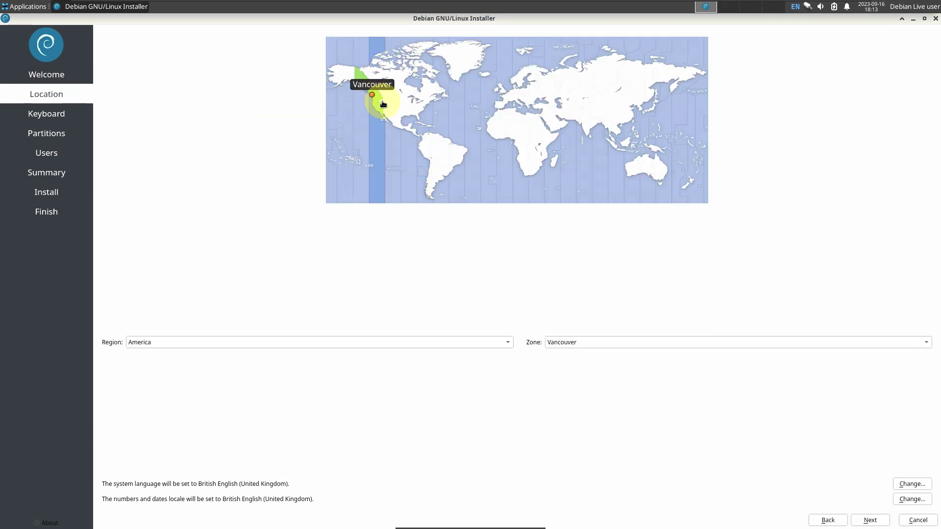
click(904, 485)
click(528, 323)
click(914, 500)
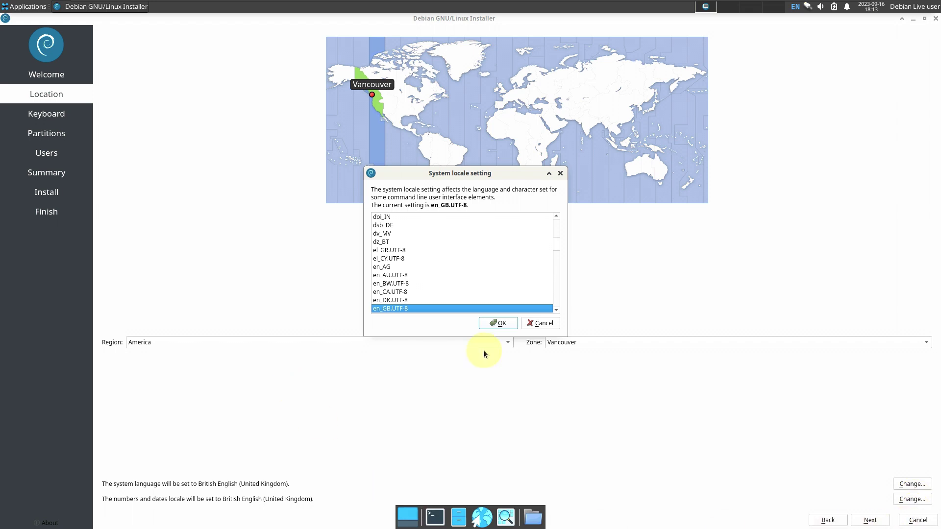
click(537, 323)
Review the available regions and zones, keep America and Vancouver, and continue to the Keyboard page.
click(455, 340)
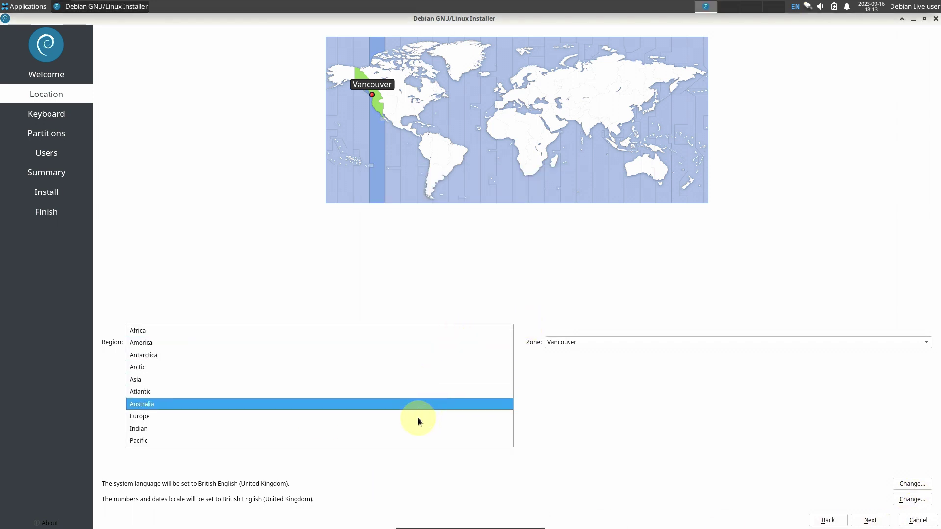
click(666, 342)
click(666, 343)
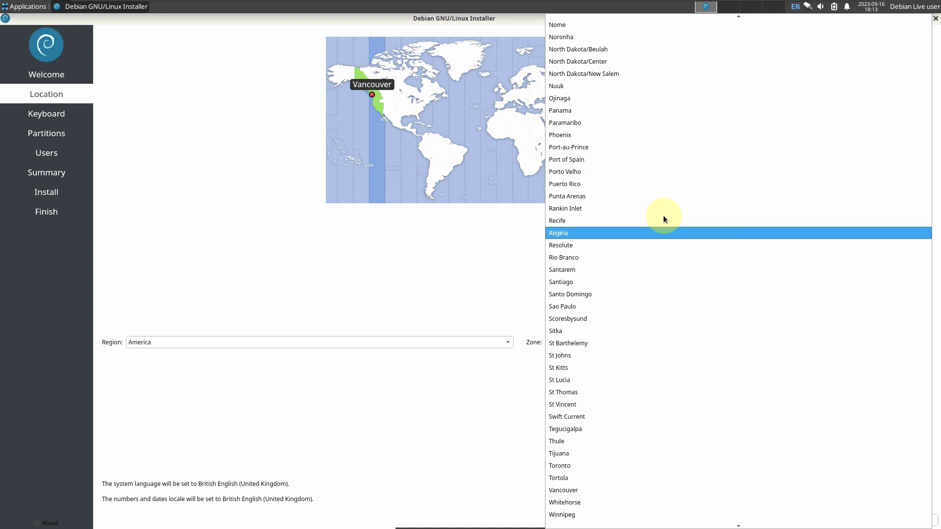
click(466, 228)
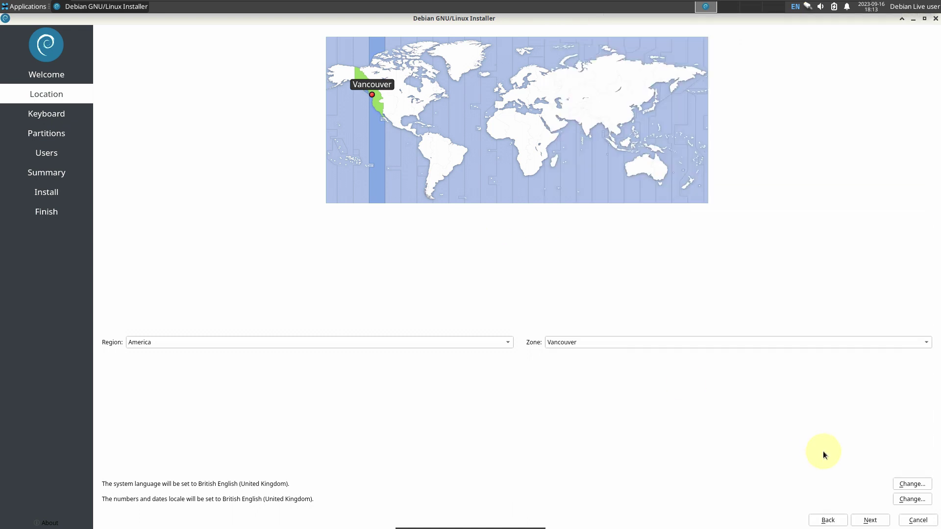
click(869, 520)
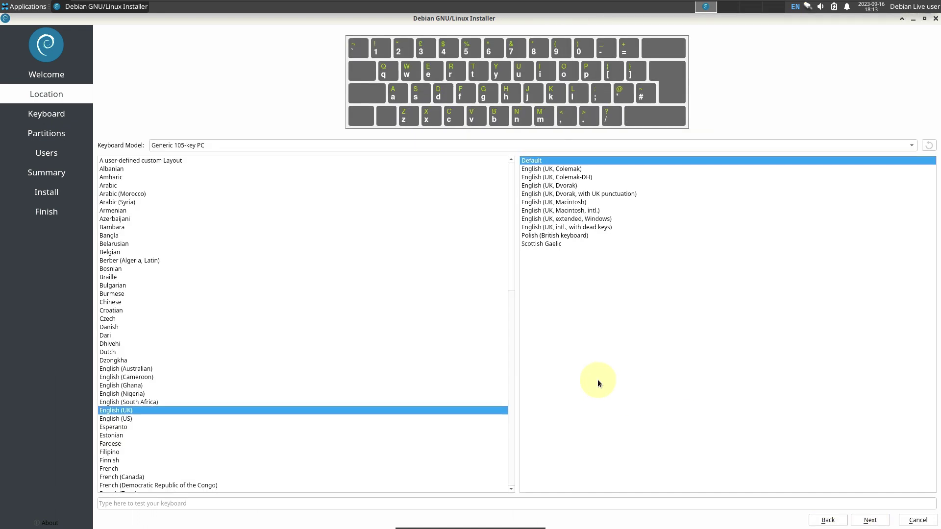
Review the keyboard models, keep Generic 105-key PC with the English (UK) default layout, and continue to the Partitions page.
click(413, 142)
scroll(307, 456, down, 8)
click(123, 139)
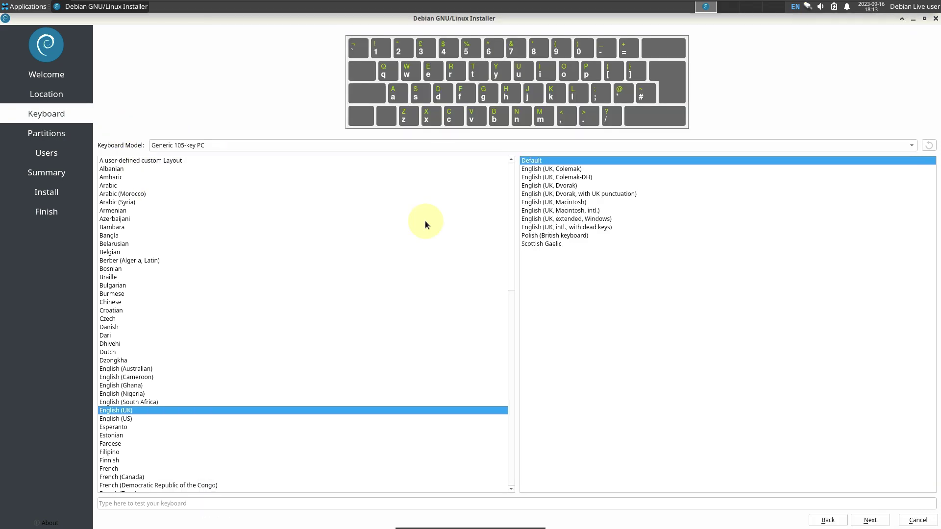
click(879, 521)
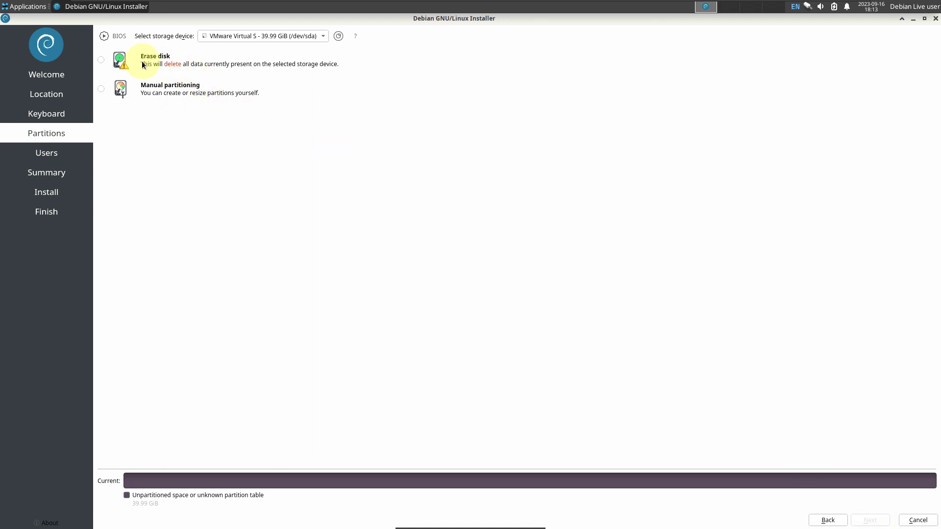
Choose Erase disk without encryption, keep the boot loader in the Master Boot Record of /dev/sda, and continue to the Users page.
click(102, 58)
click(144, 415)
click(144, 414)
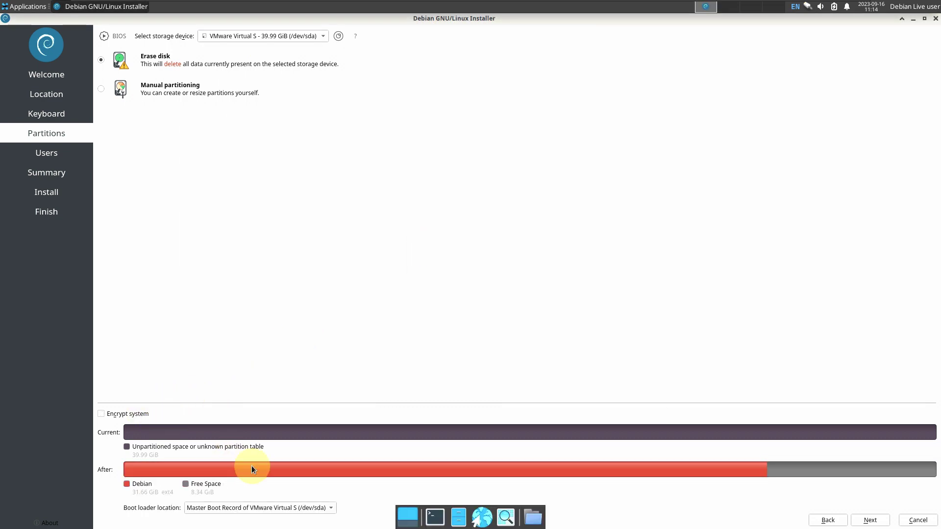
click(259, 508)
click(385, 280)
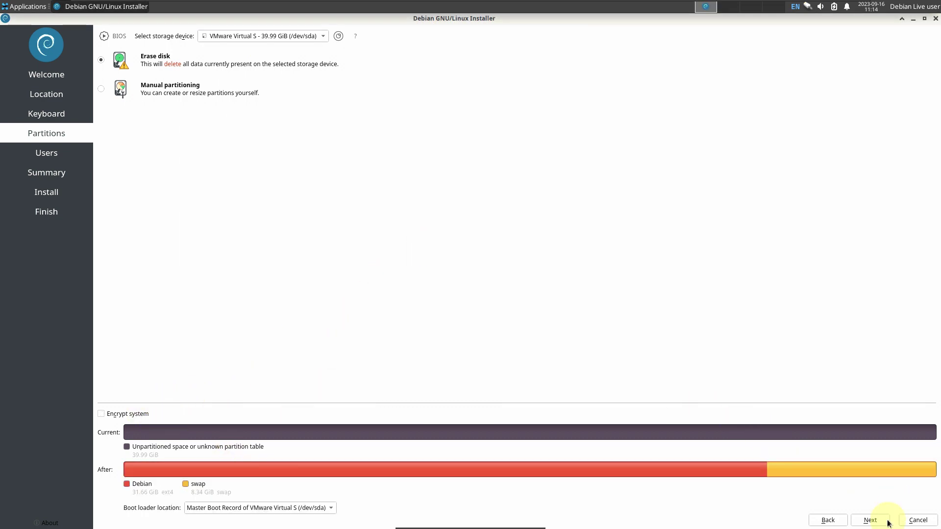
click(870, 520)
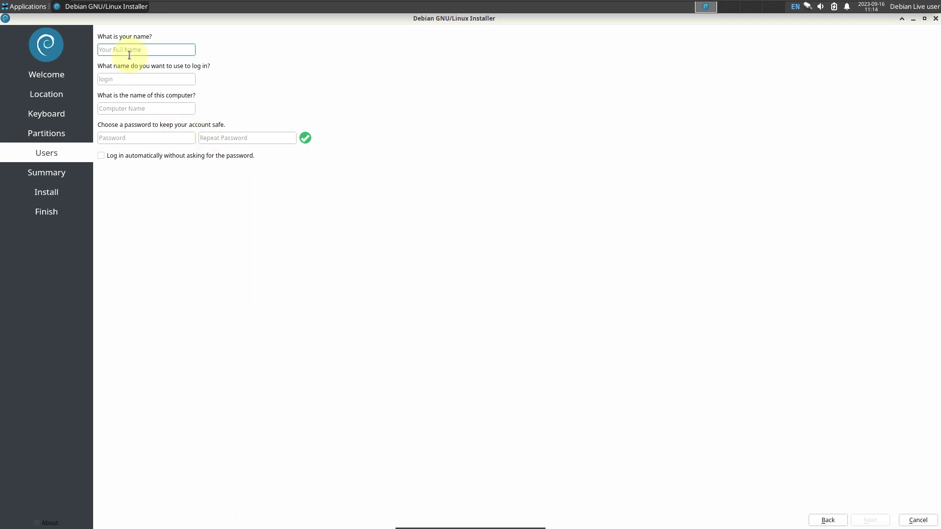
Enter asklinux as the full name and login name, and shorten the computer name to asklinux.
text(asklinux)
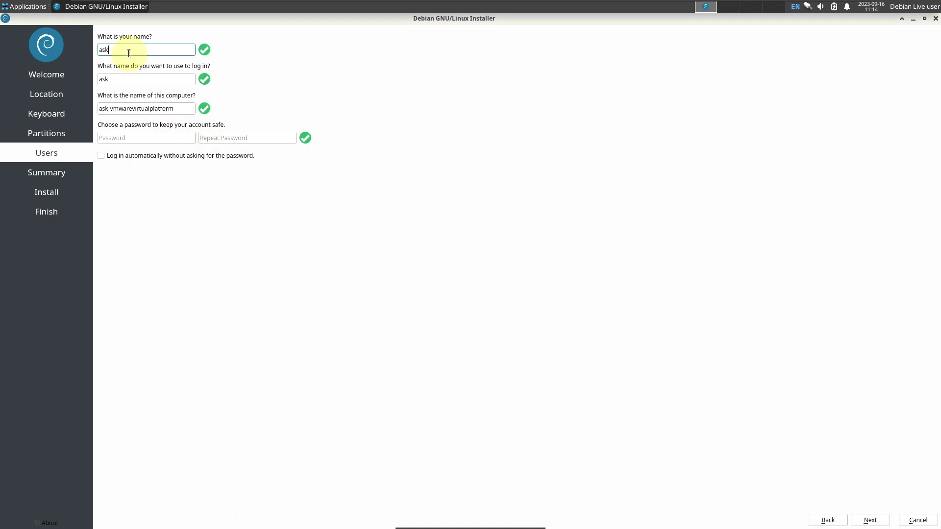
click(141, 137)
drag(122, 108, 271, 115)
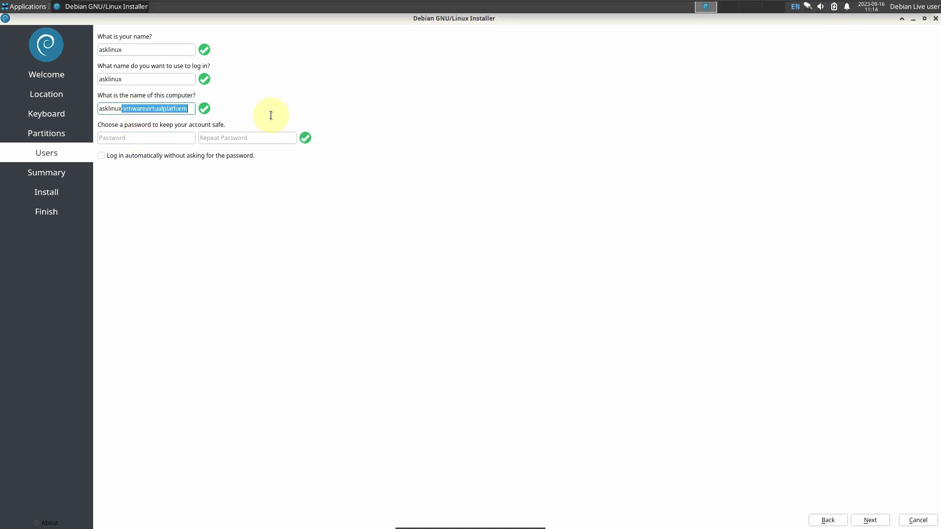
key(BackSpace)
Enter the account password and repeat it in the confirmation field.
click(131, 140)
text(a)
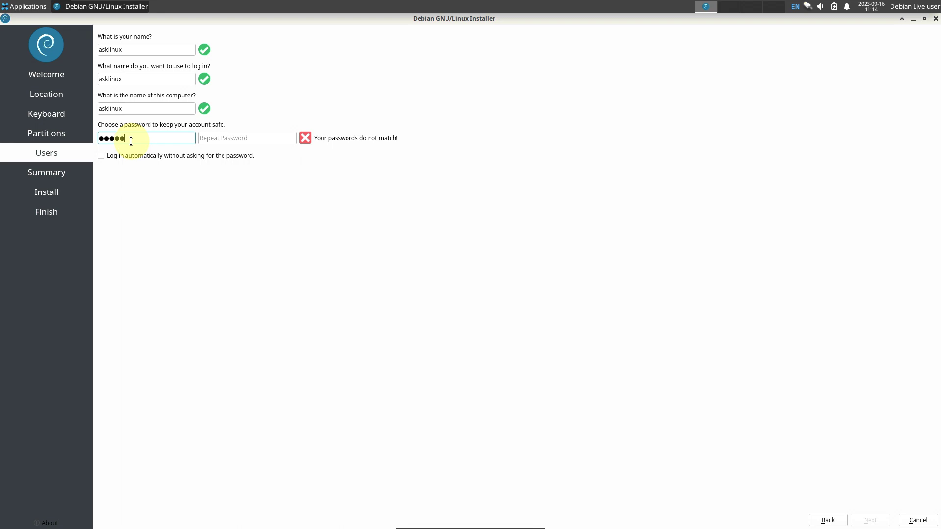
click(205, 136)
text(a)
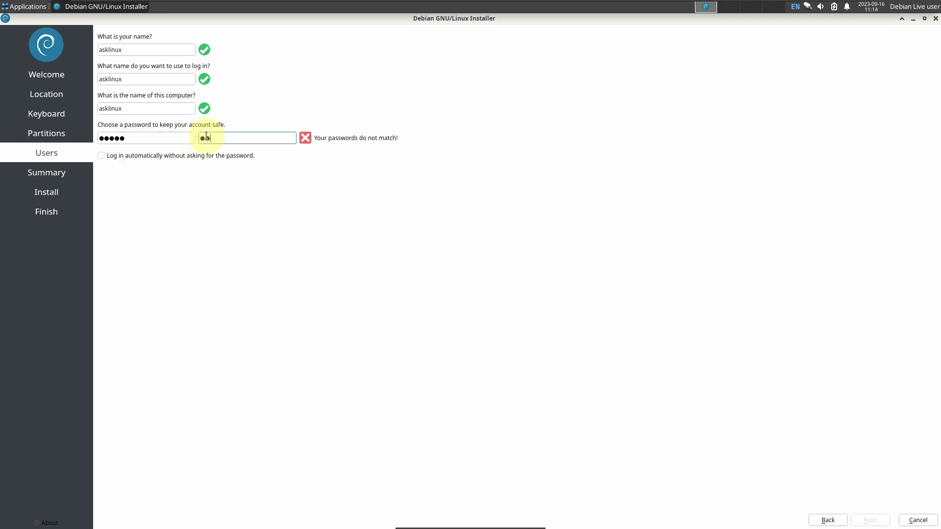
text(a)
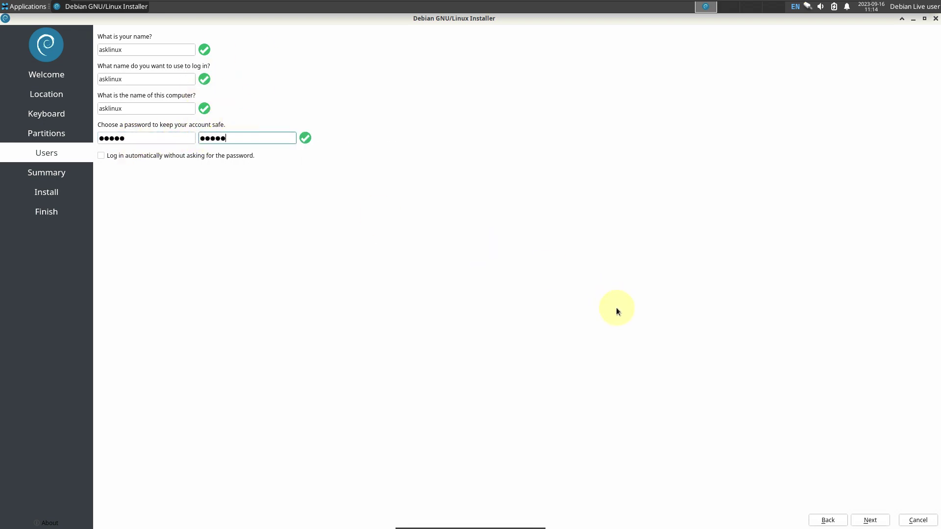
Continue to the Summary page, review the planned changes, and quit the installer without installing Debian.
click(870, 520)
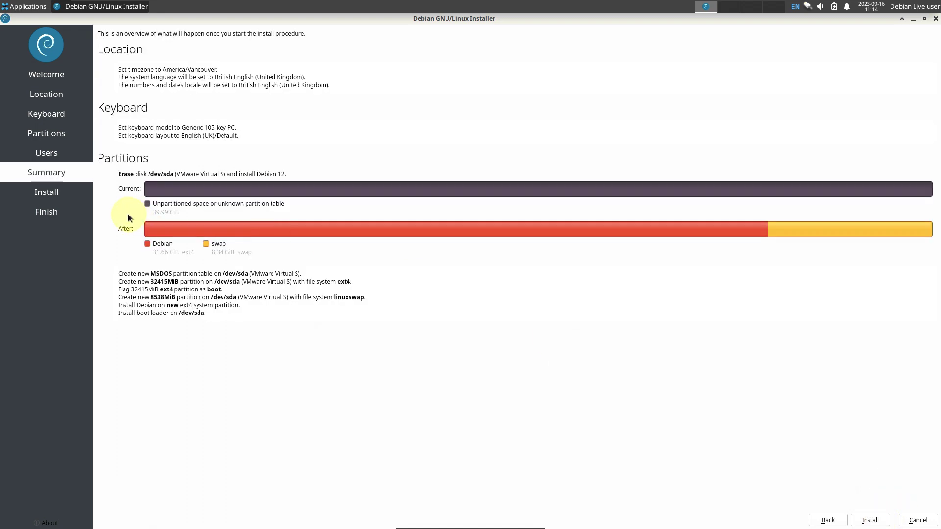
click(936, 18)
click(494, 268)
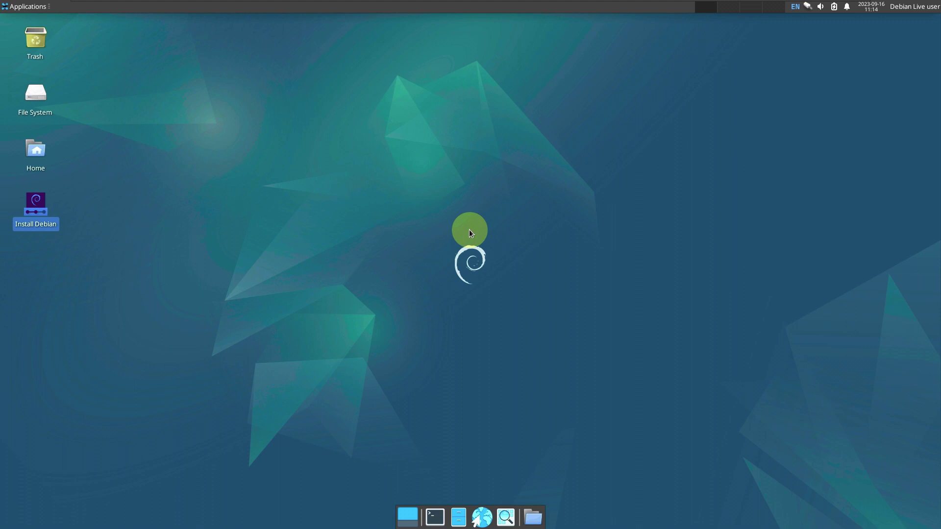
Look at the user session menu, the calendar, the notifications and the power manager in the panel.
click(907, 14)
click(908, 12)
click(875, 7)
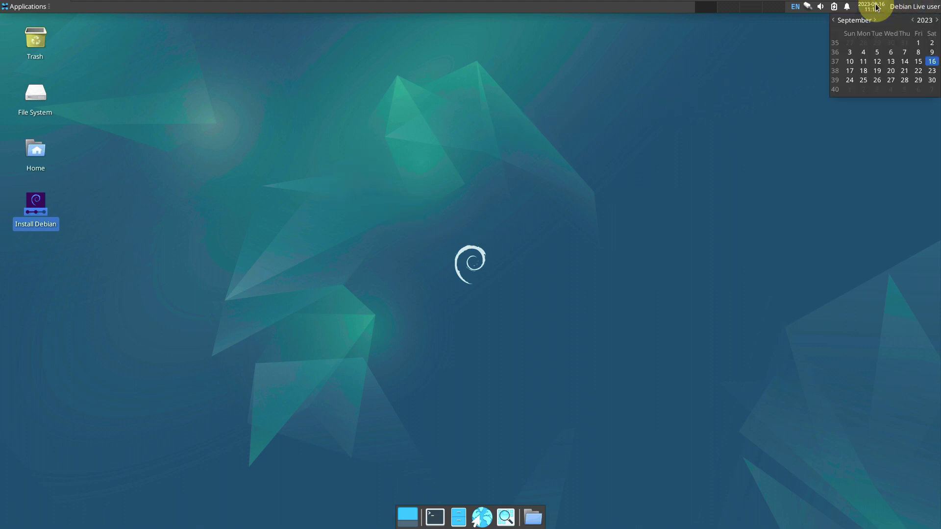
click(840, 9)
click(845, 8)
click(834, 9)
click(835, 10)
Look at the volume controls and the available network connections in the panel, leaving the connection as it is.
click(820, 8)
click(820, 7)
click(808, 7)
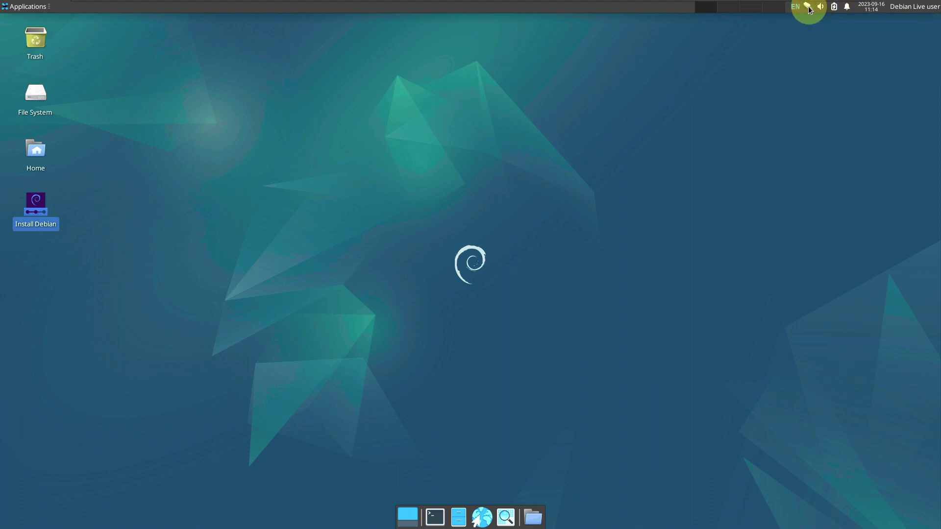
click(809, 9)
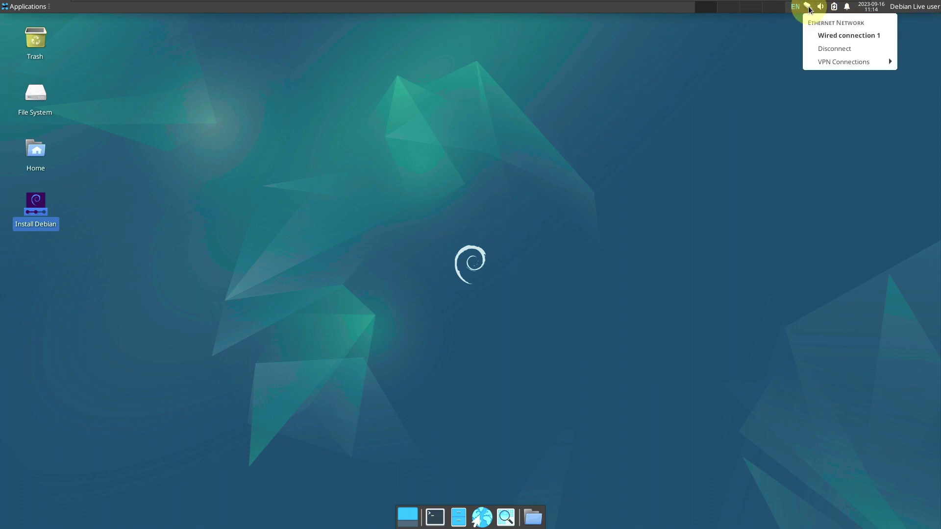
click(587, 11)
View the About information of xfce4-panel, request the panel separator's properties, and close the About window.
right_click(592, 9)
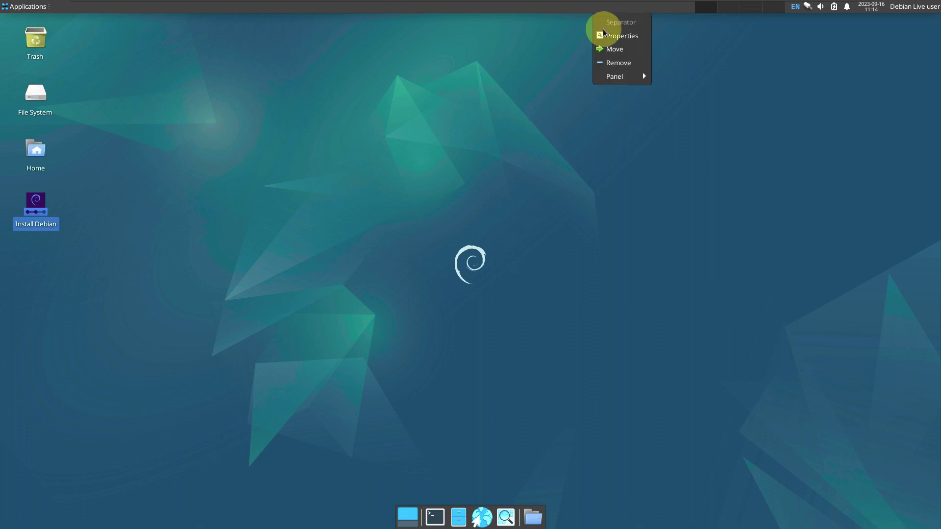
click(663, 112)
right_click(490, 11)
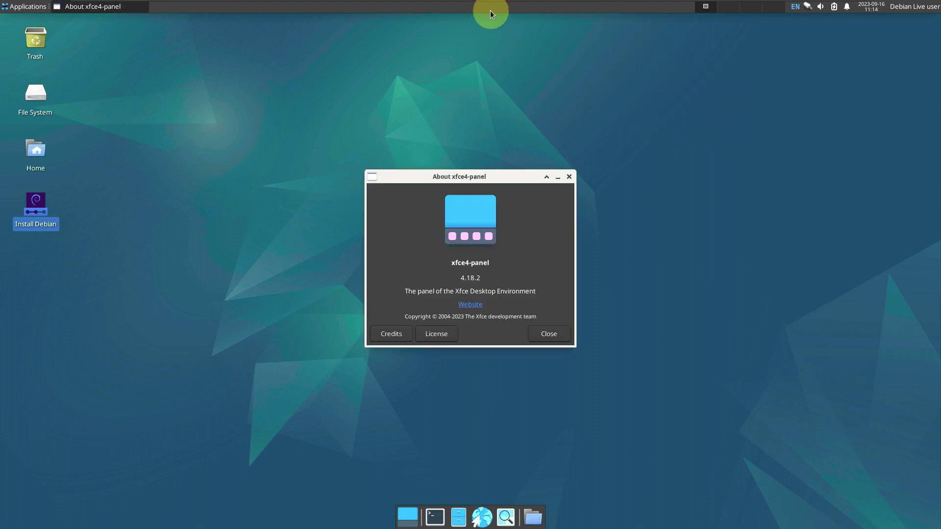
click(515, 37)
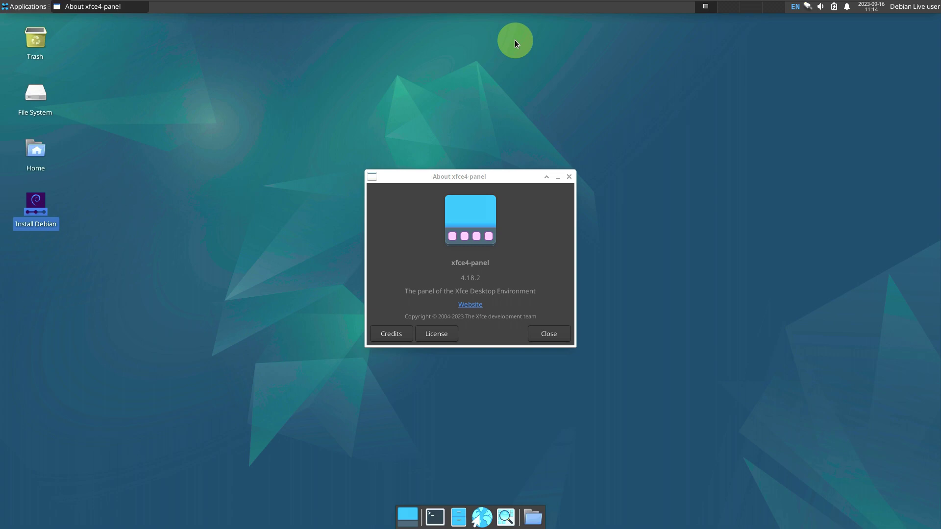
click(553, 333)
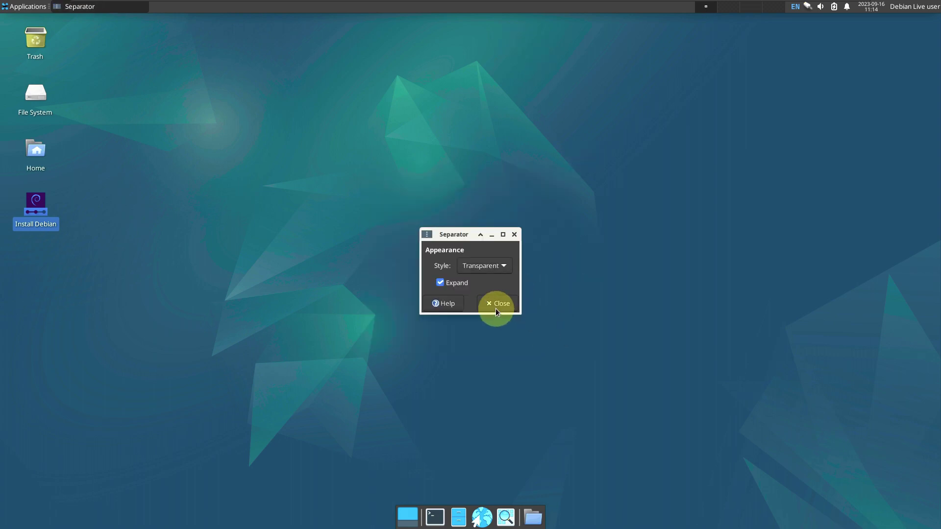
Review the style choices for the panel separator and close its properties without changing anything.
click(494, 267)
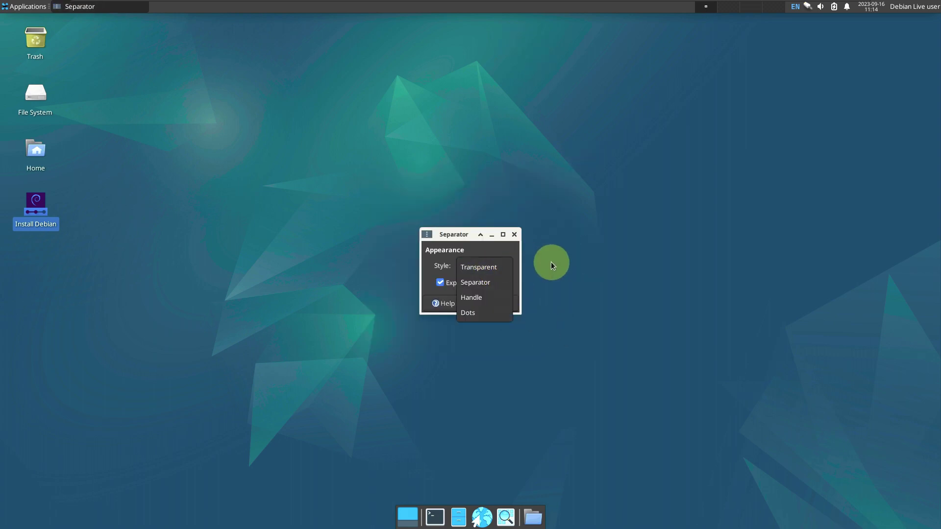
click(456, 234)
click(507, 301)
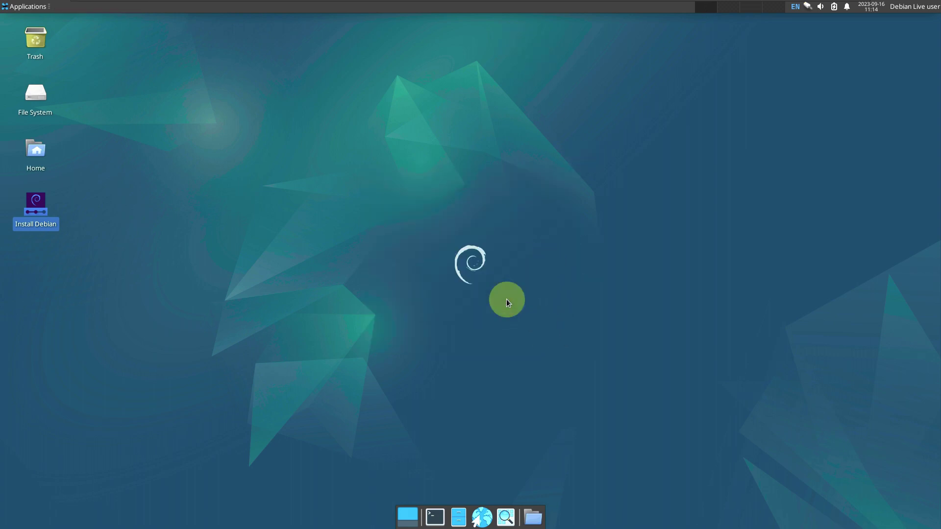
Review Panel 1's display, appearance, items and mode options in Panel Preferences, and close the preferences unchanged.
right_click(508, 8)
mouse_move(541, 79)
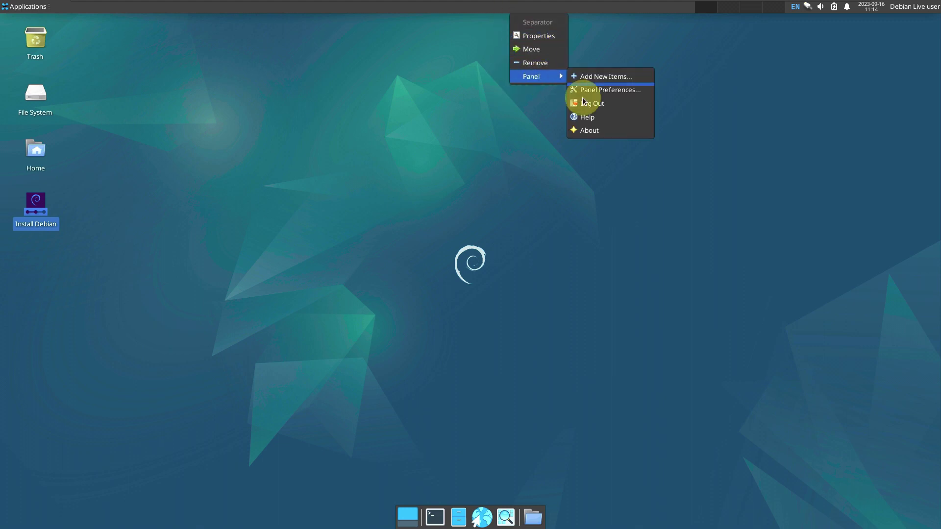
click(618, 93)
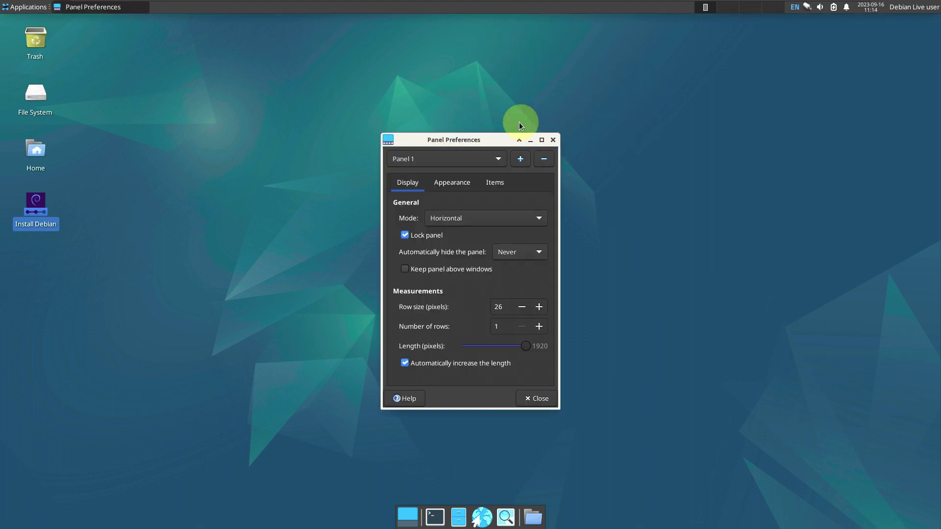
click(448, 186)
click(495, 183)
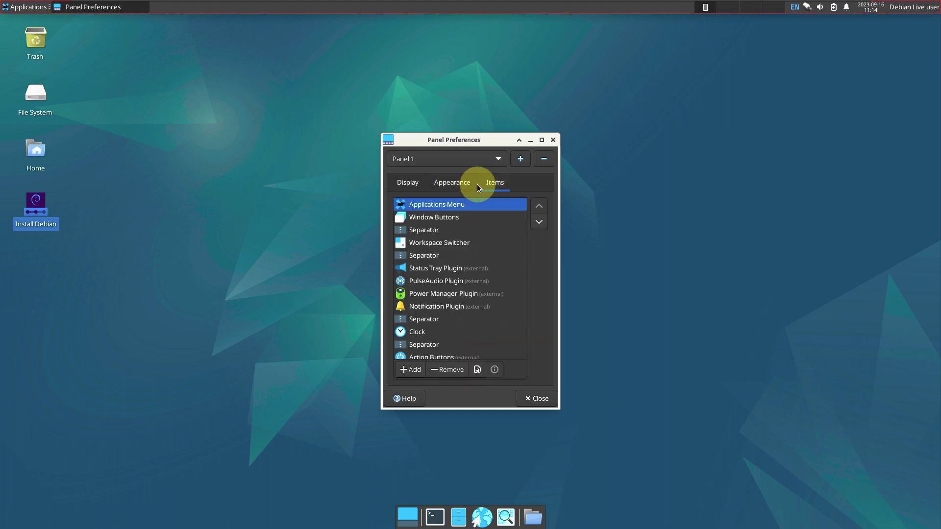
click(407, 183)
click(465, 216)
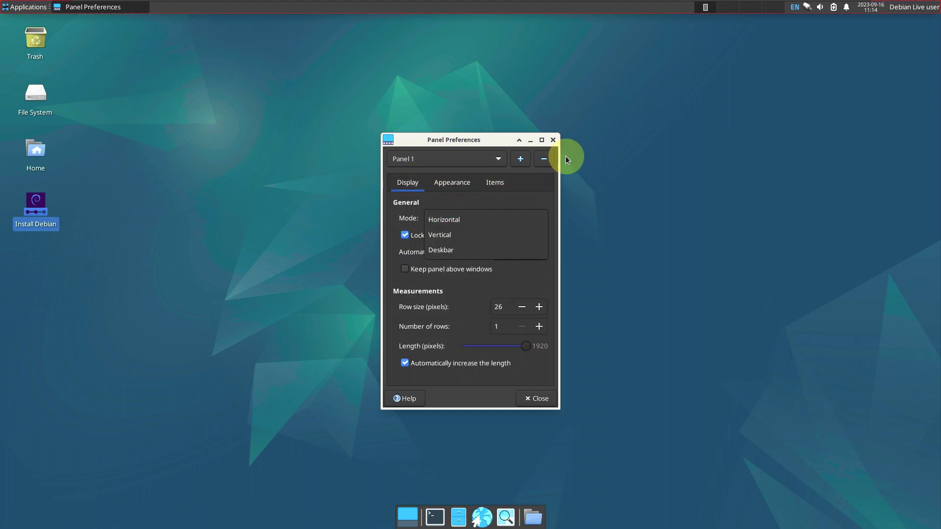
click(554, 147)
click(552, 140)
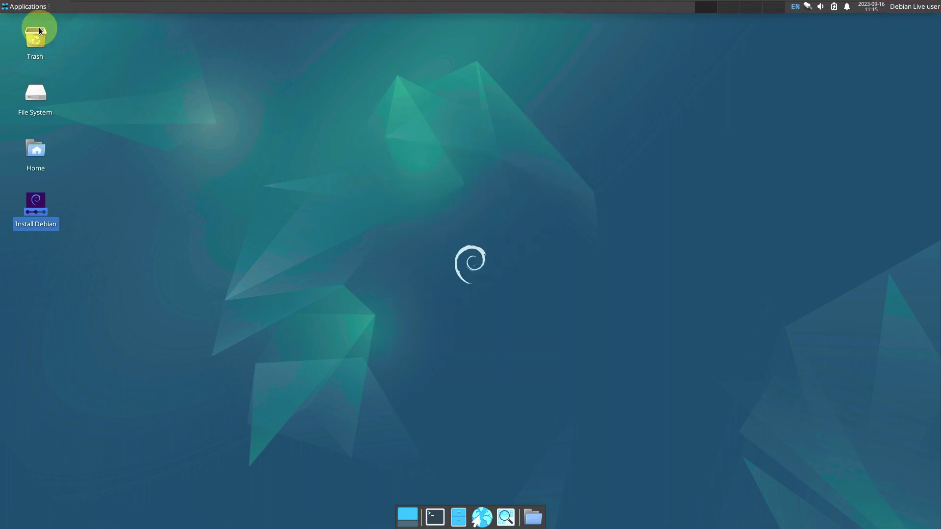
View and dismiss the Applications menu, and end the live desktop session.
click(27, 10)
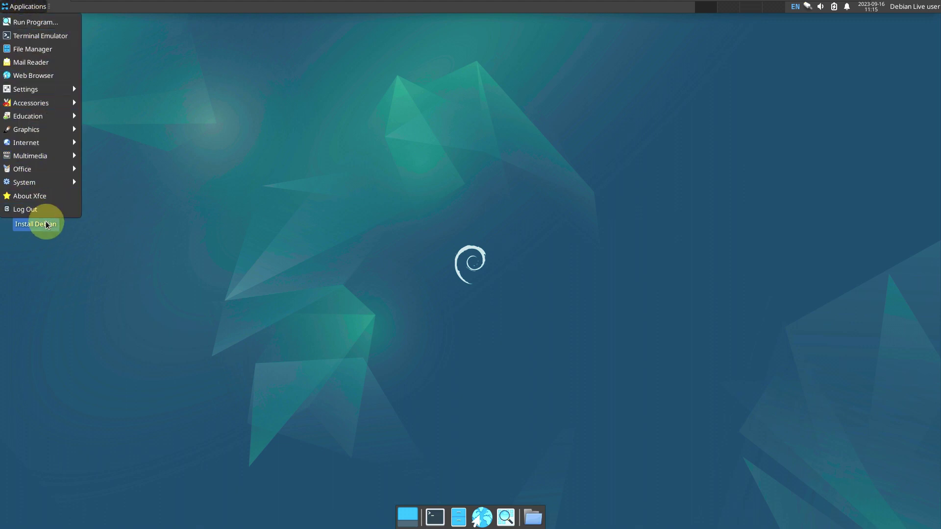
key(Escape)
click(907, 10)
click(898, 63)
click(521, 283)
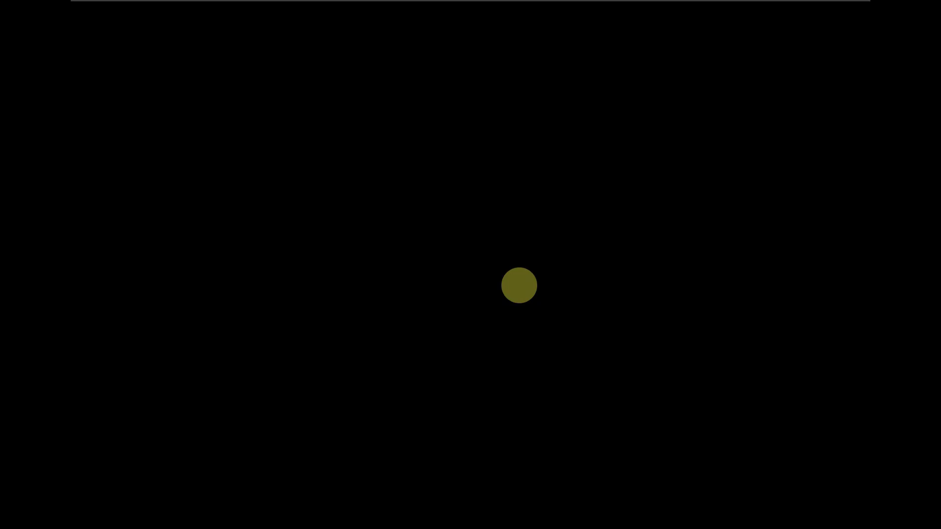